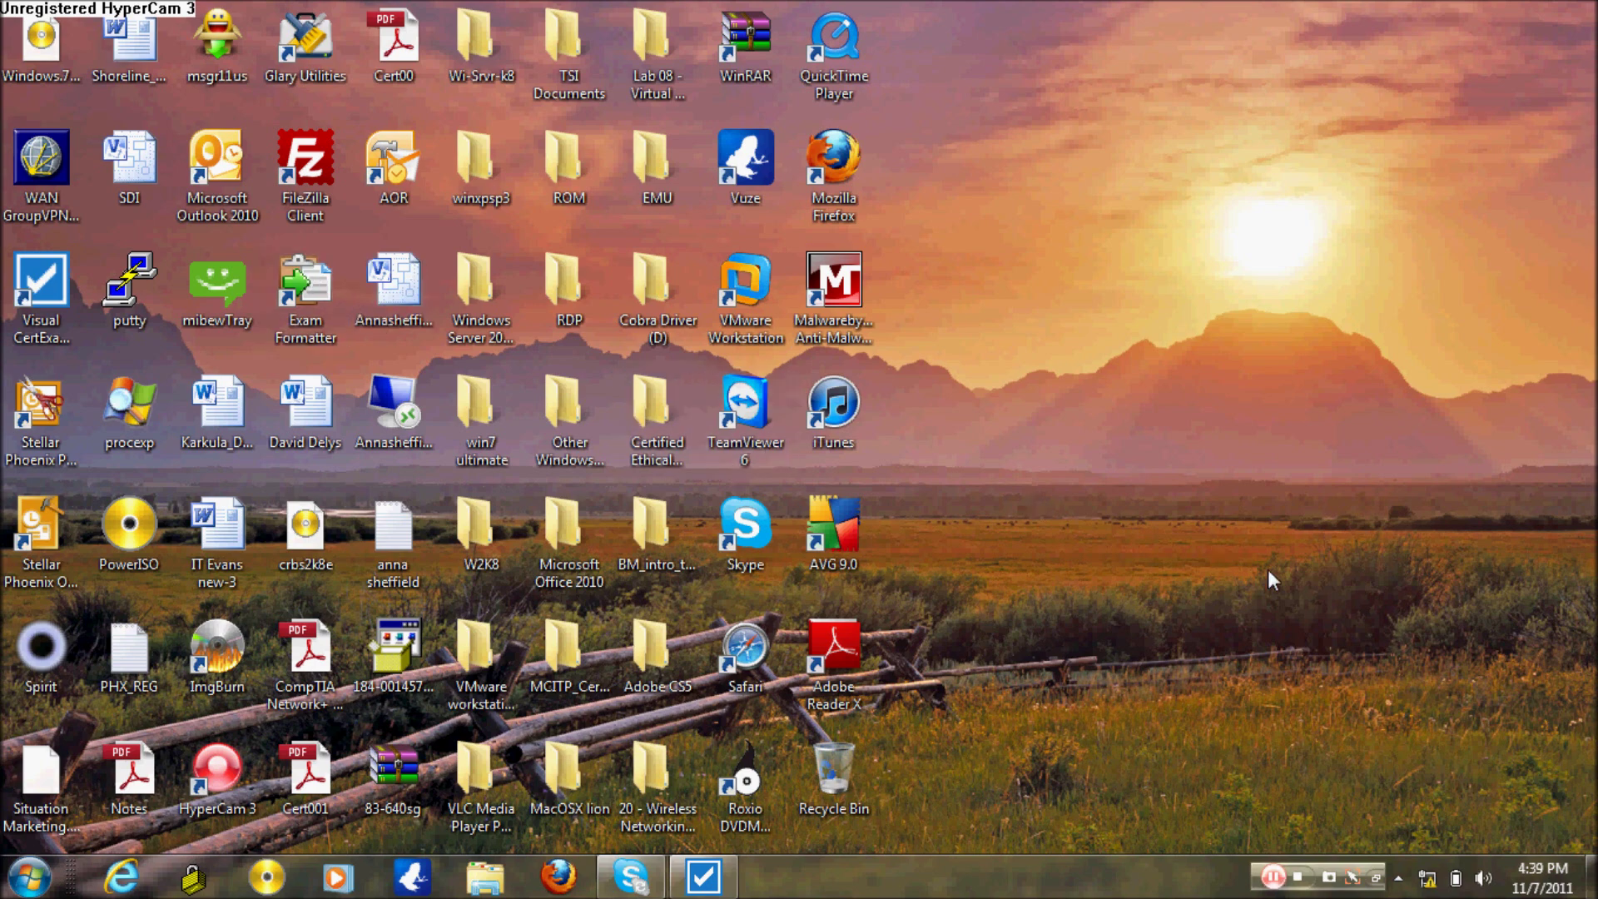
Step: Open the network adapter settings from the Network and Sharing Center and enable the Local Area Connection
{"action": "left_click", "coordinate": [1426, 879]}
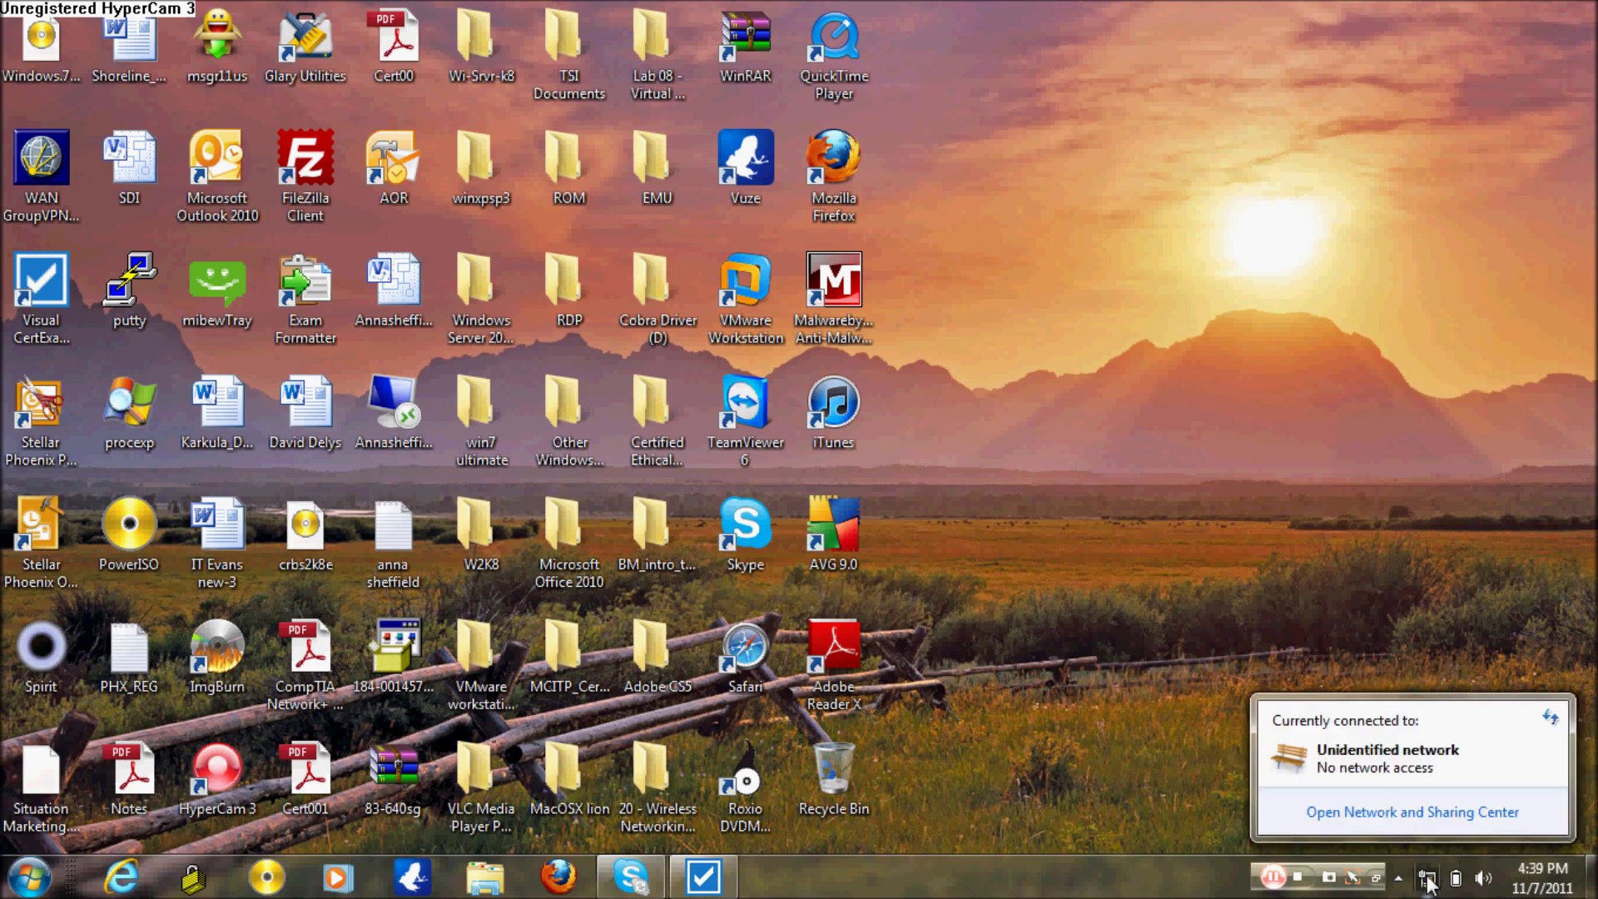
{"action": "left_click", "coordinate": [1425, 812]}
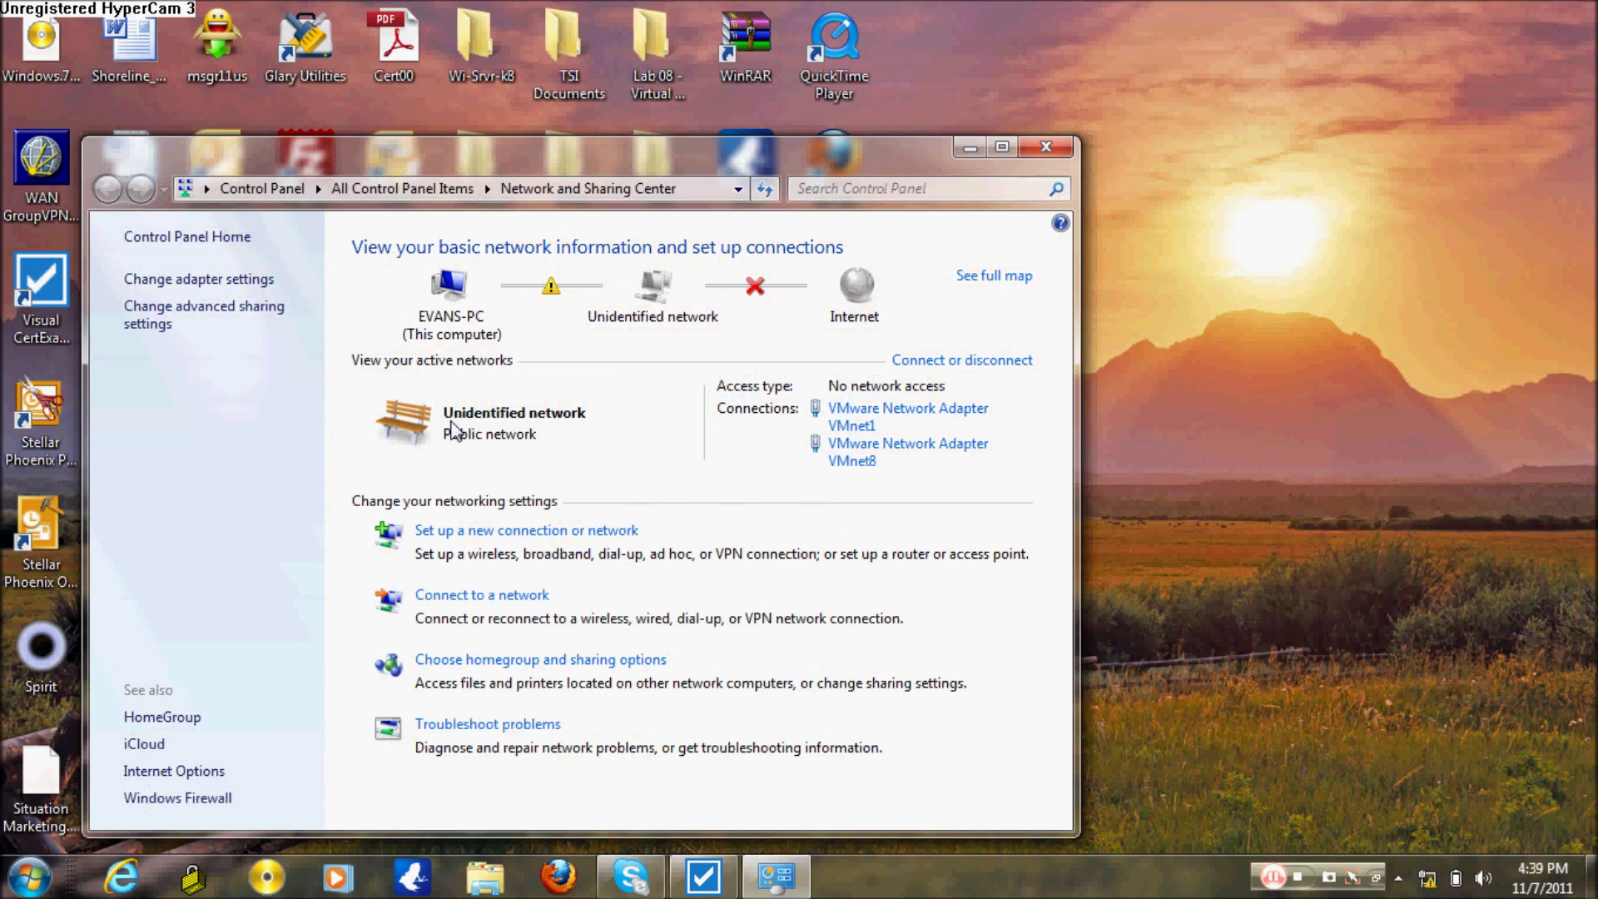
{"action": "left_click", "coordinate": [214, 281]}
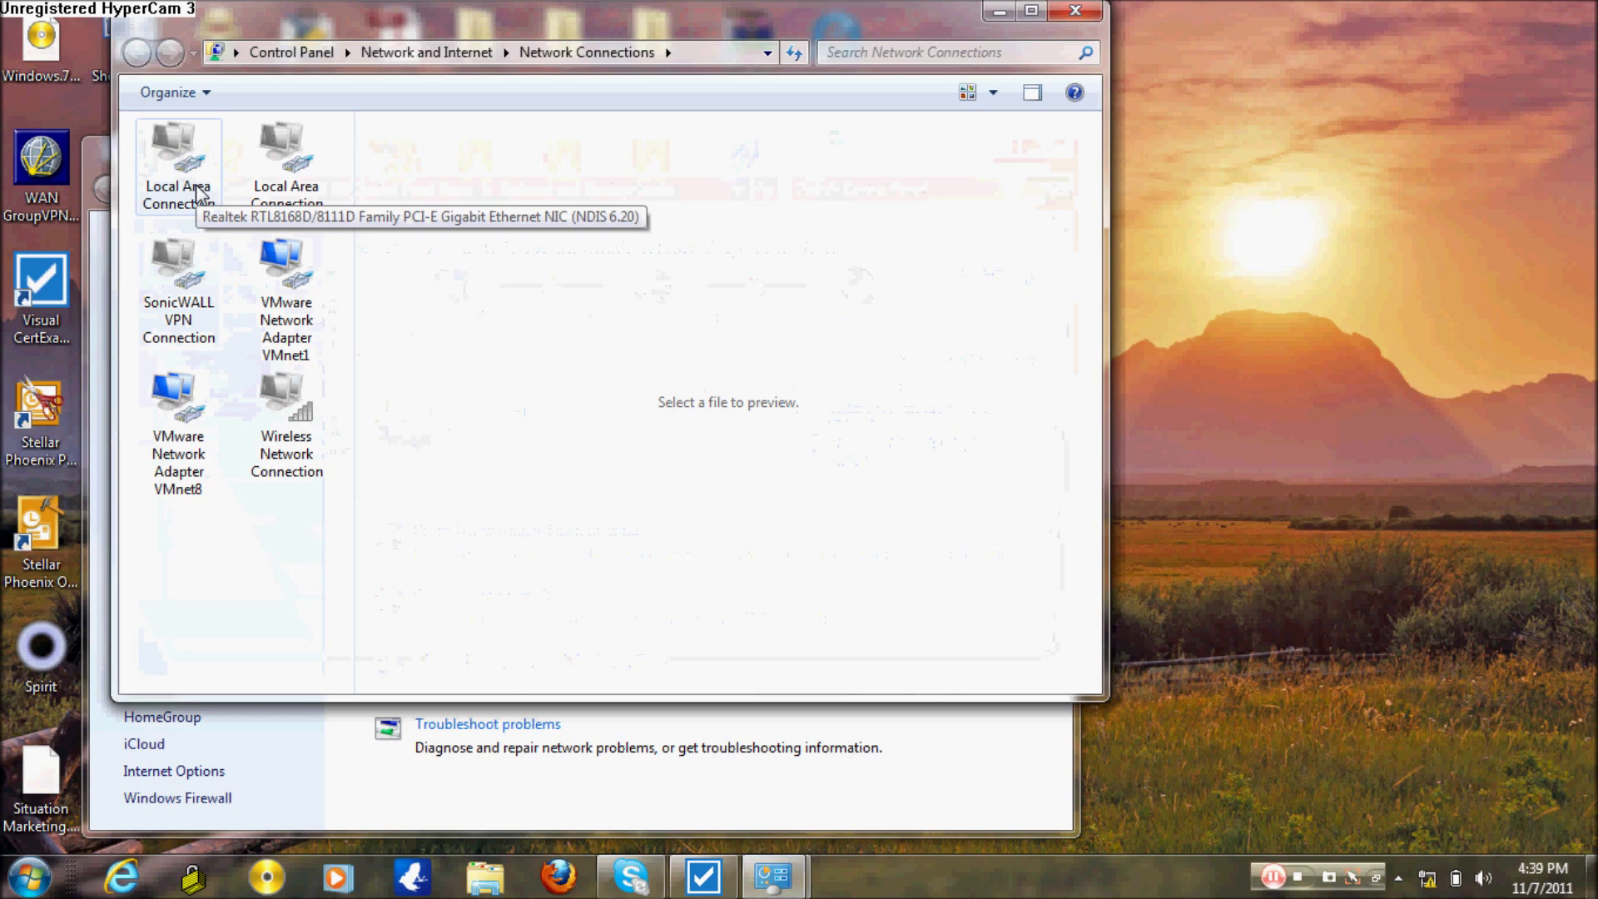
{"action": "right_click", "coordinate": [198, 194]}
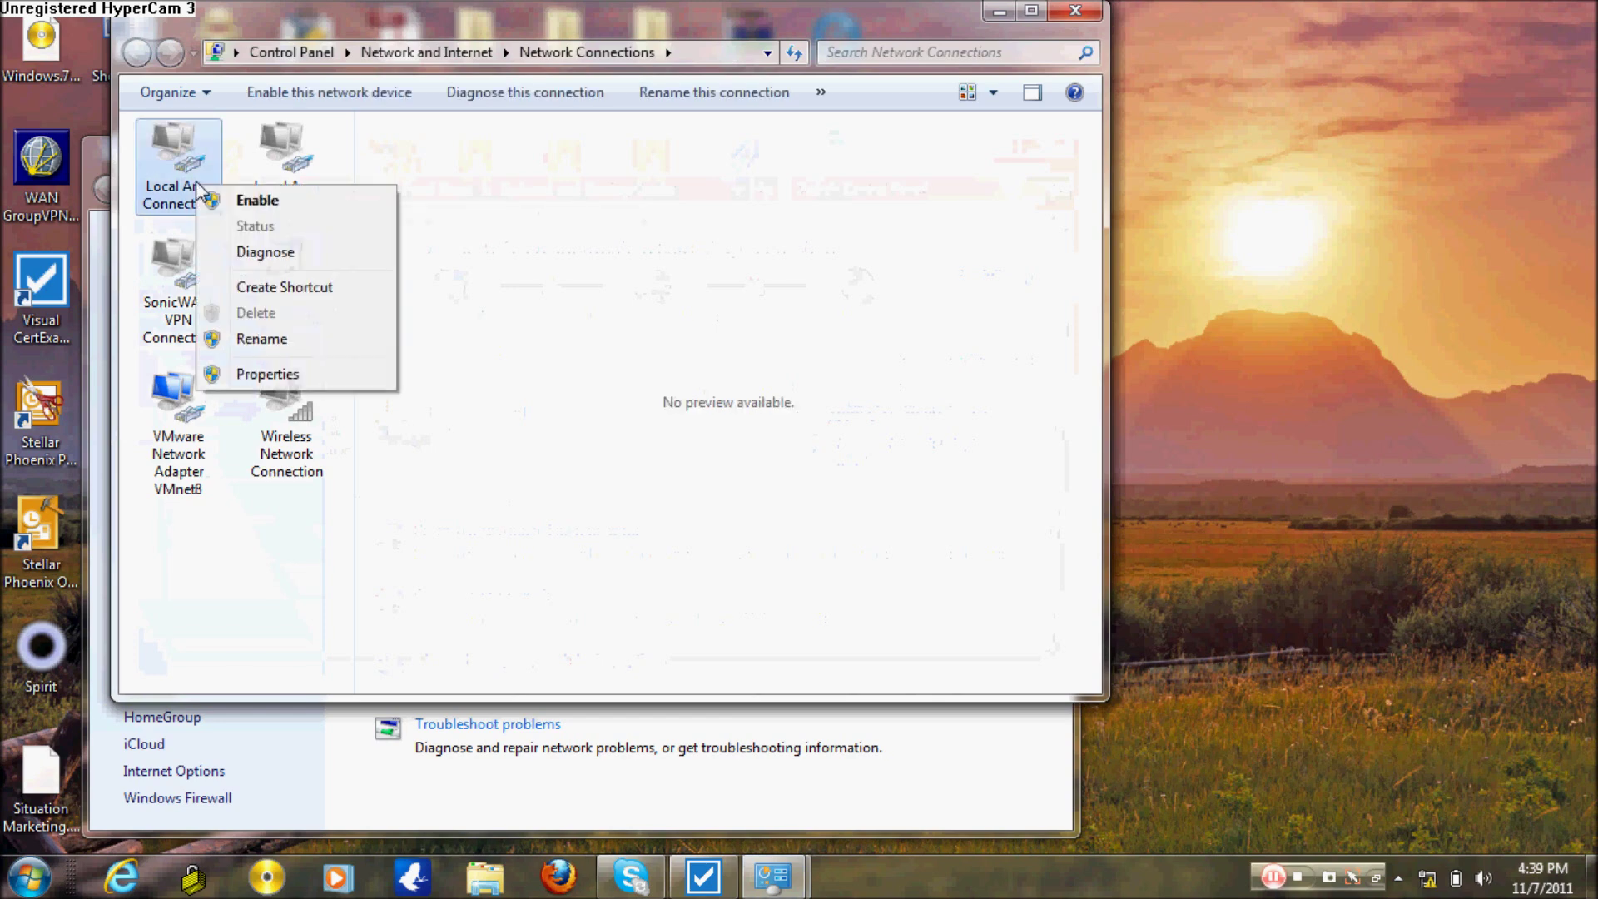
{"action": "left_click", "coordinate": [245, 201]}
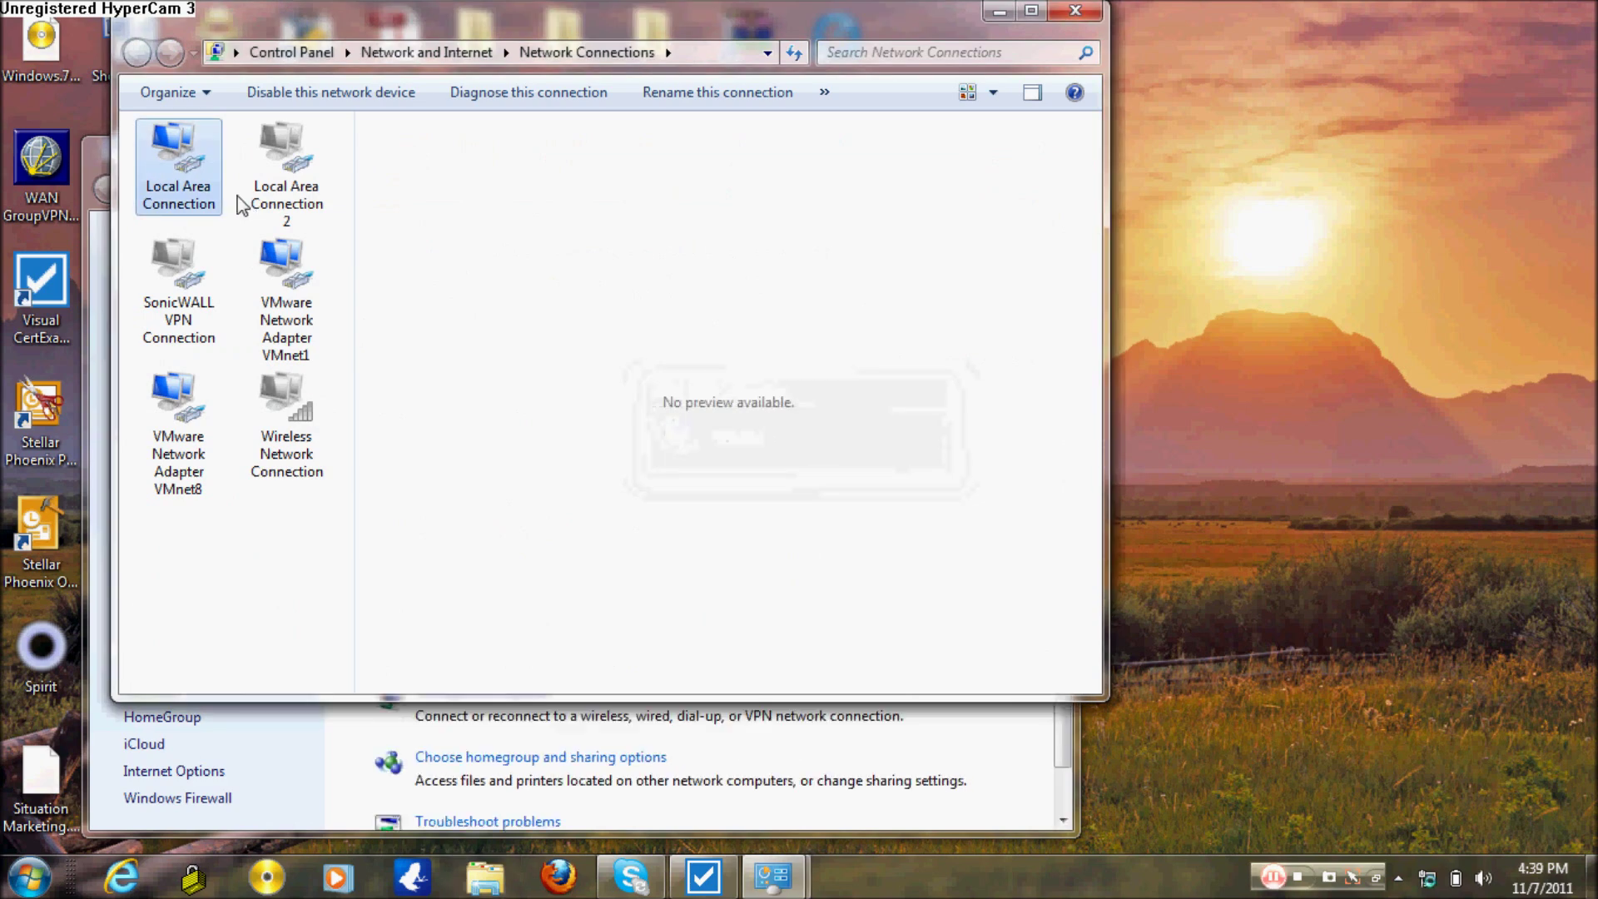
Step: Open the Internet Protocol Version 4 (TCP/IPv4) properties of the Local Area Connection
{"action": "right_click", "coordinate": [191, 180]}
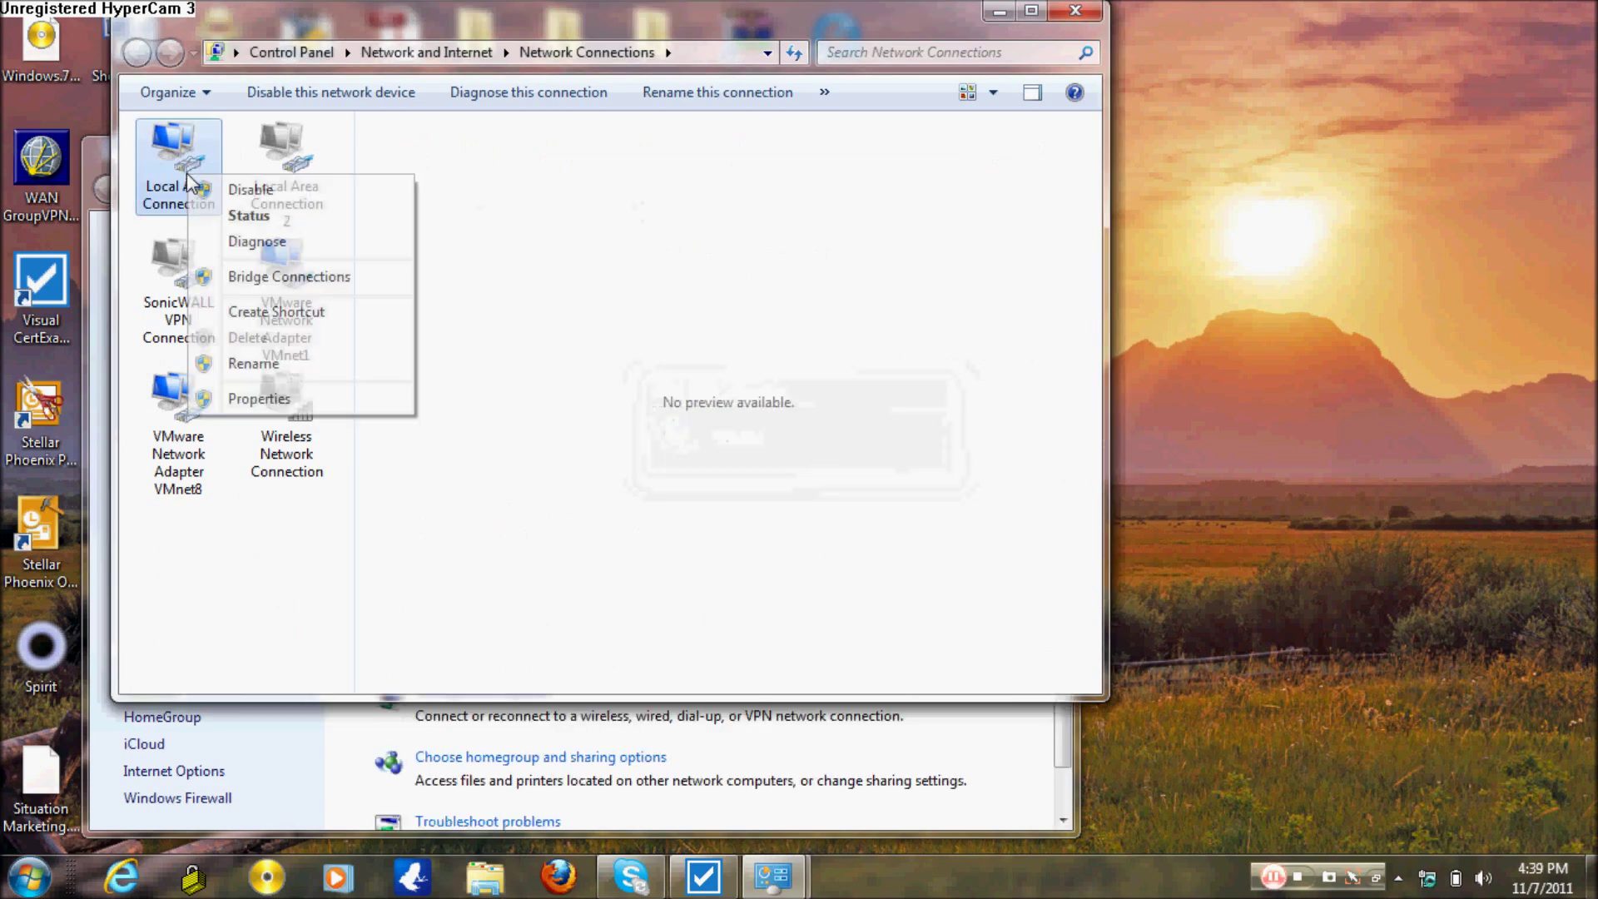
{"action": "left_click", "coordinate": [252, 401]}
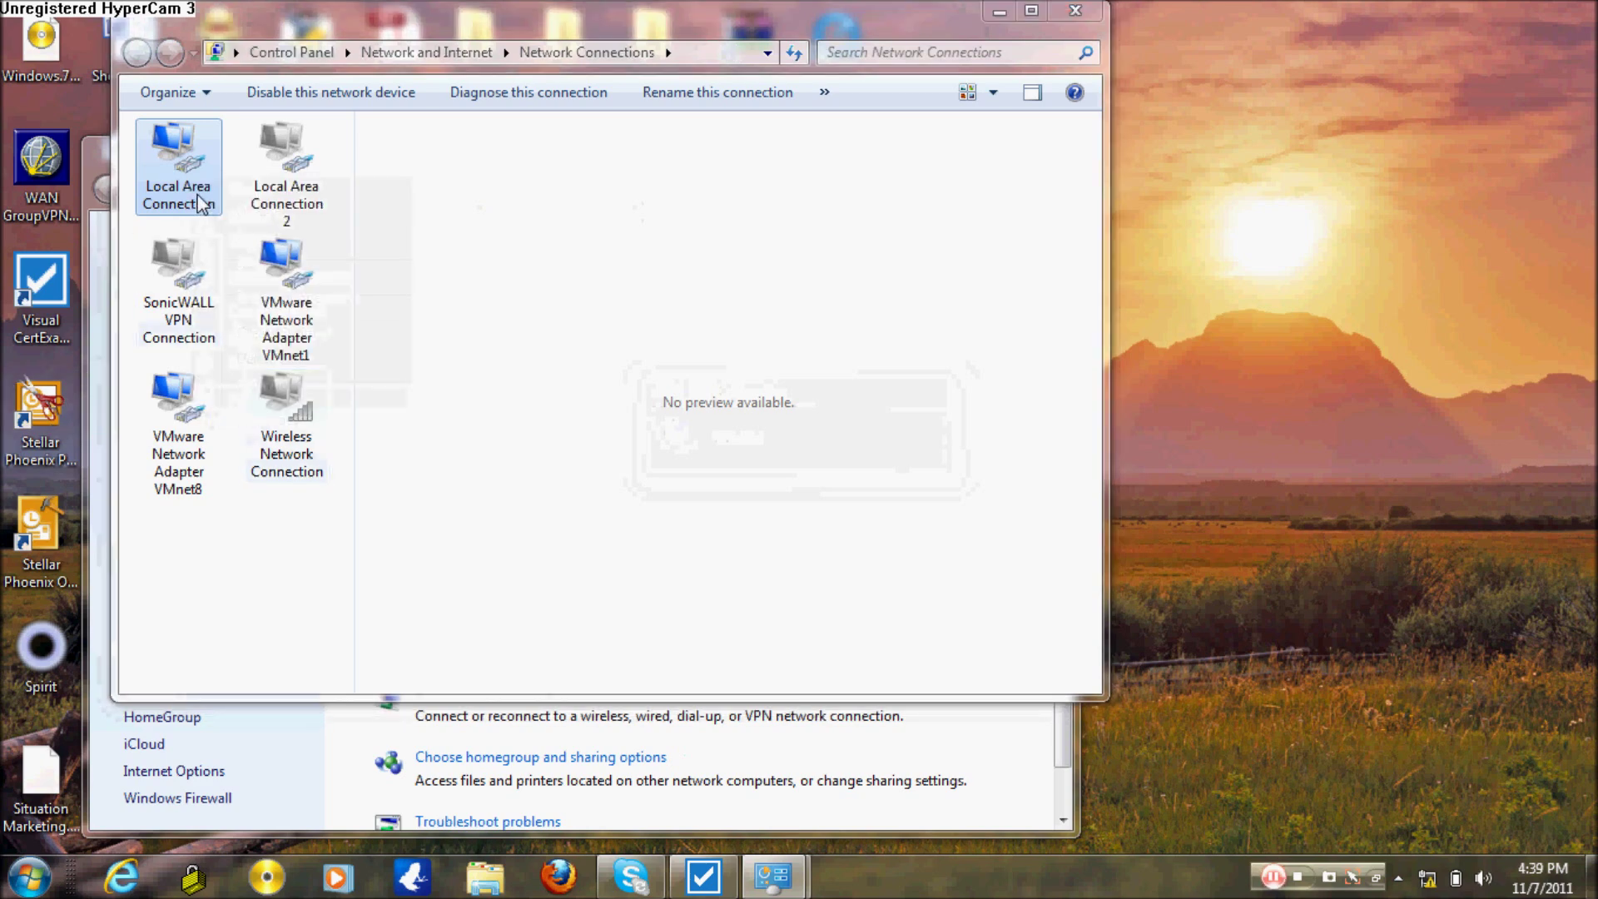
{"action": "right_click", "coordinate": [201, 204]}
{"action": "left_click", "coordinate": [270, 418]}
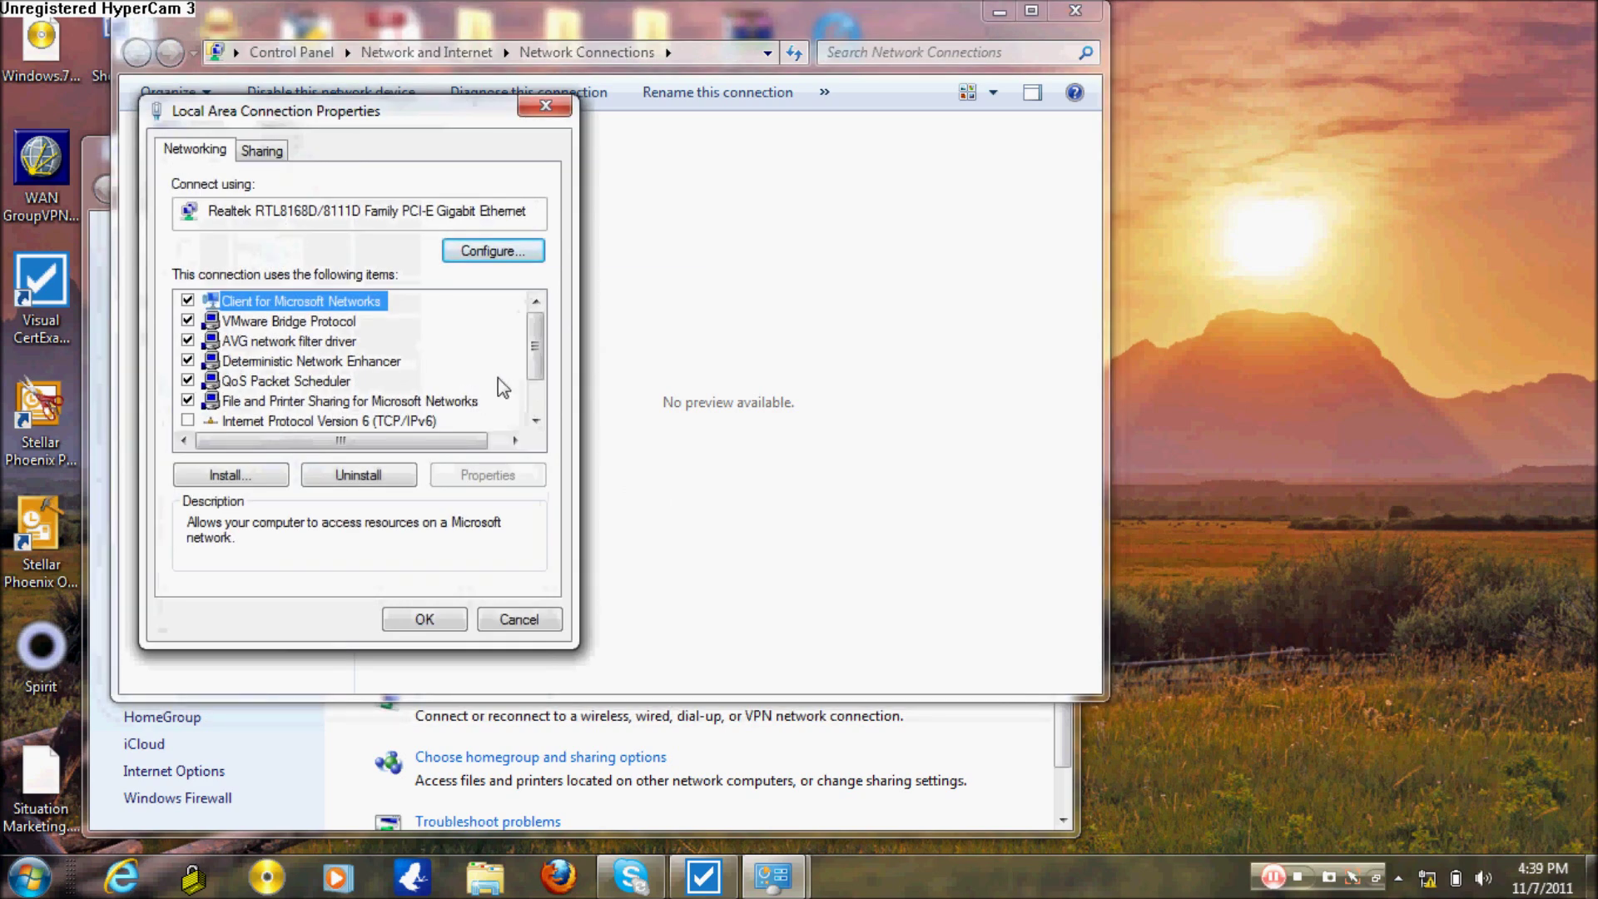
{"action": "left_click_drag", "start_coordinate": [533, 366], "coordinate": [533, 395]}
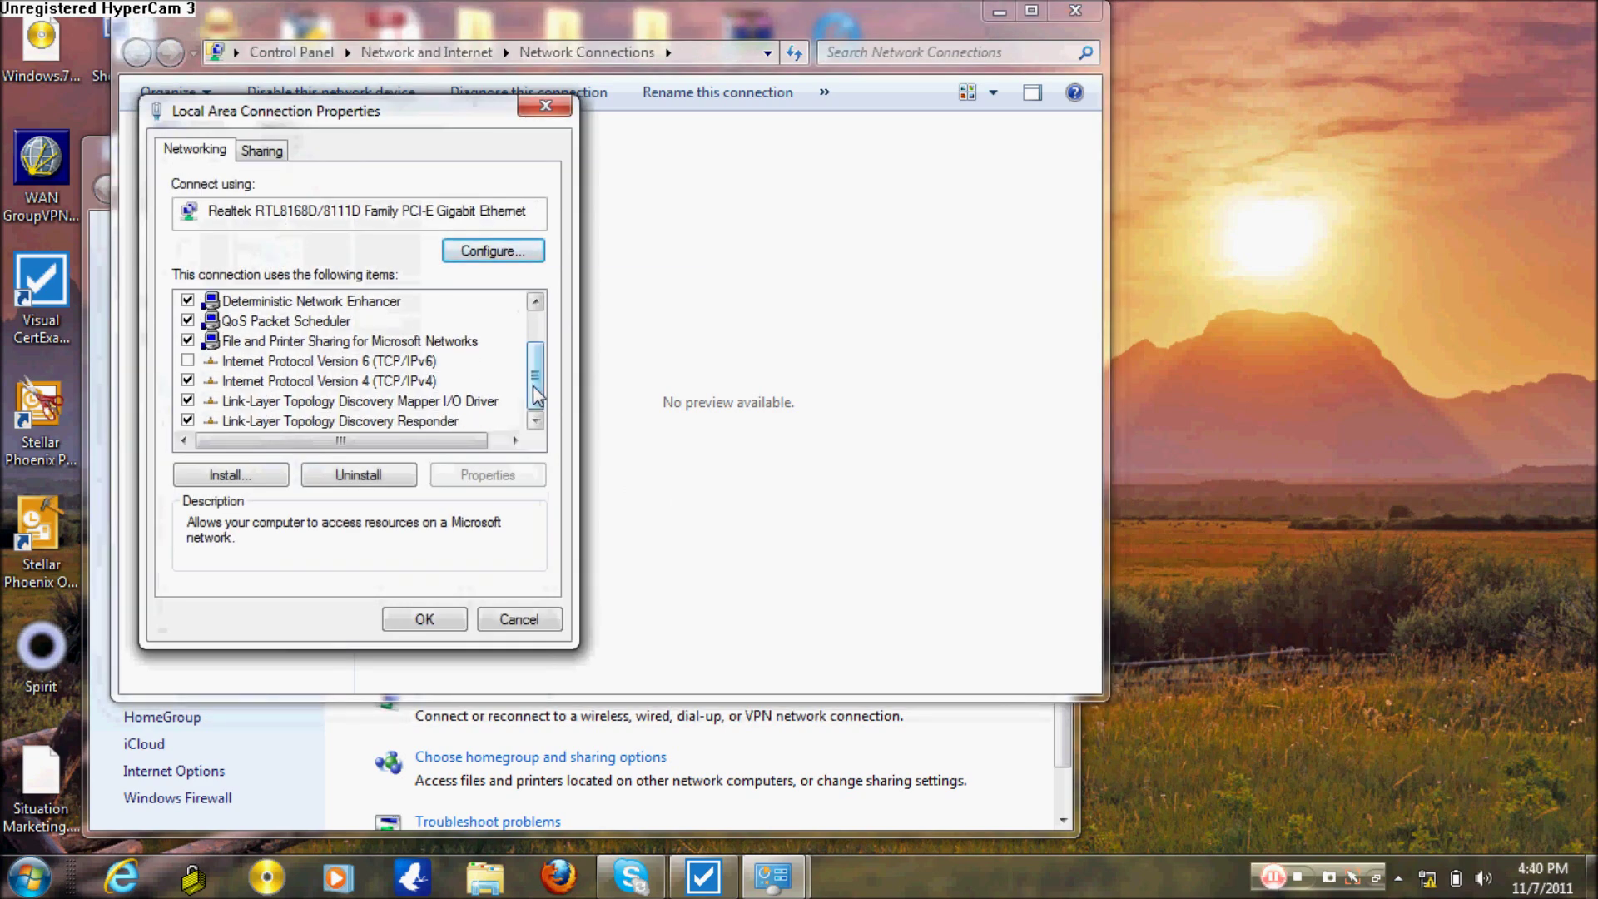
{"action": "left_click", "coordinate": [387, 382]}
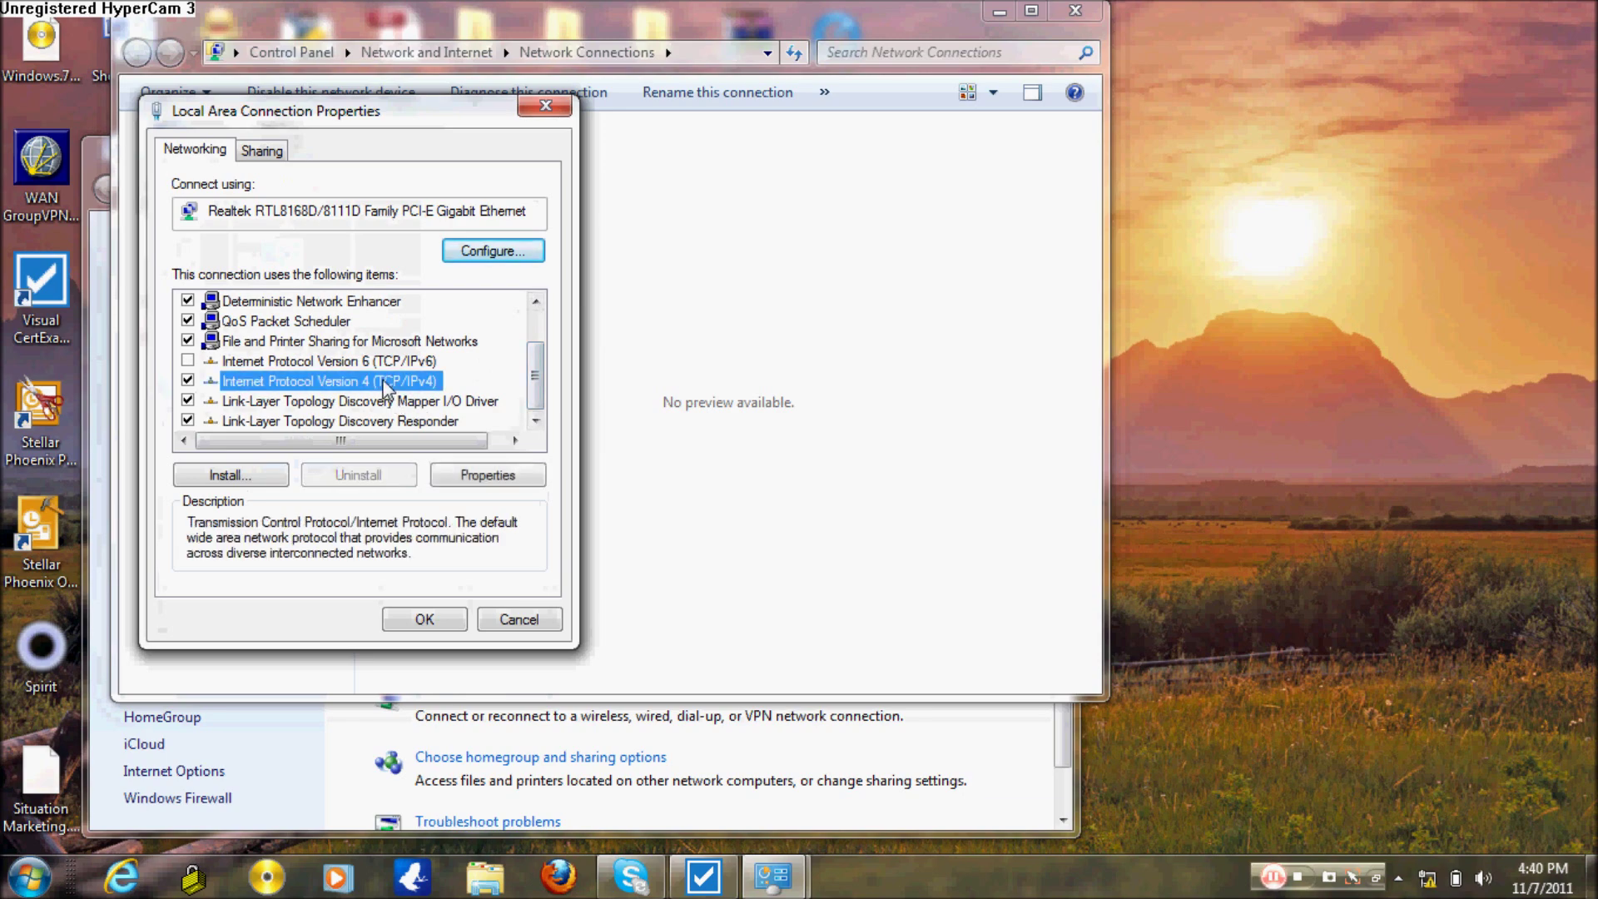
{"action": "left_click", "coordinate": [464, 473]}
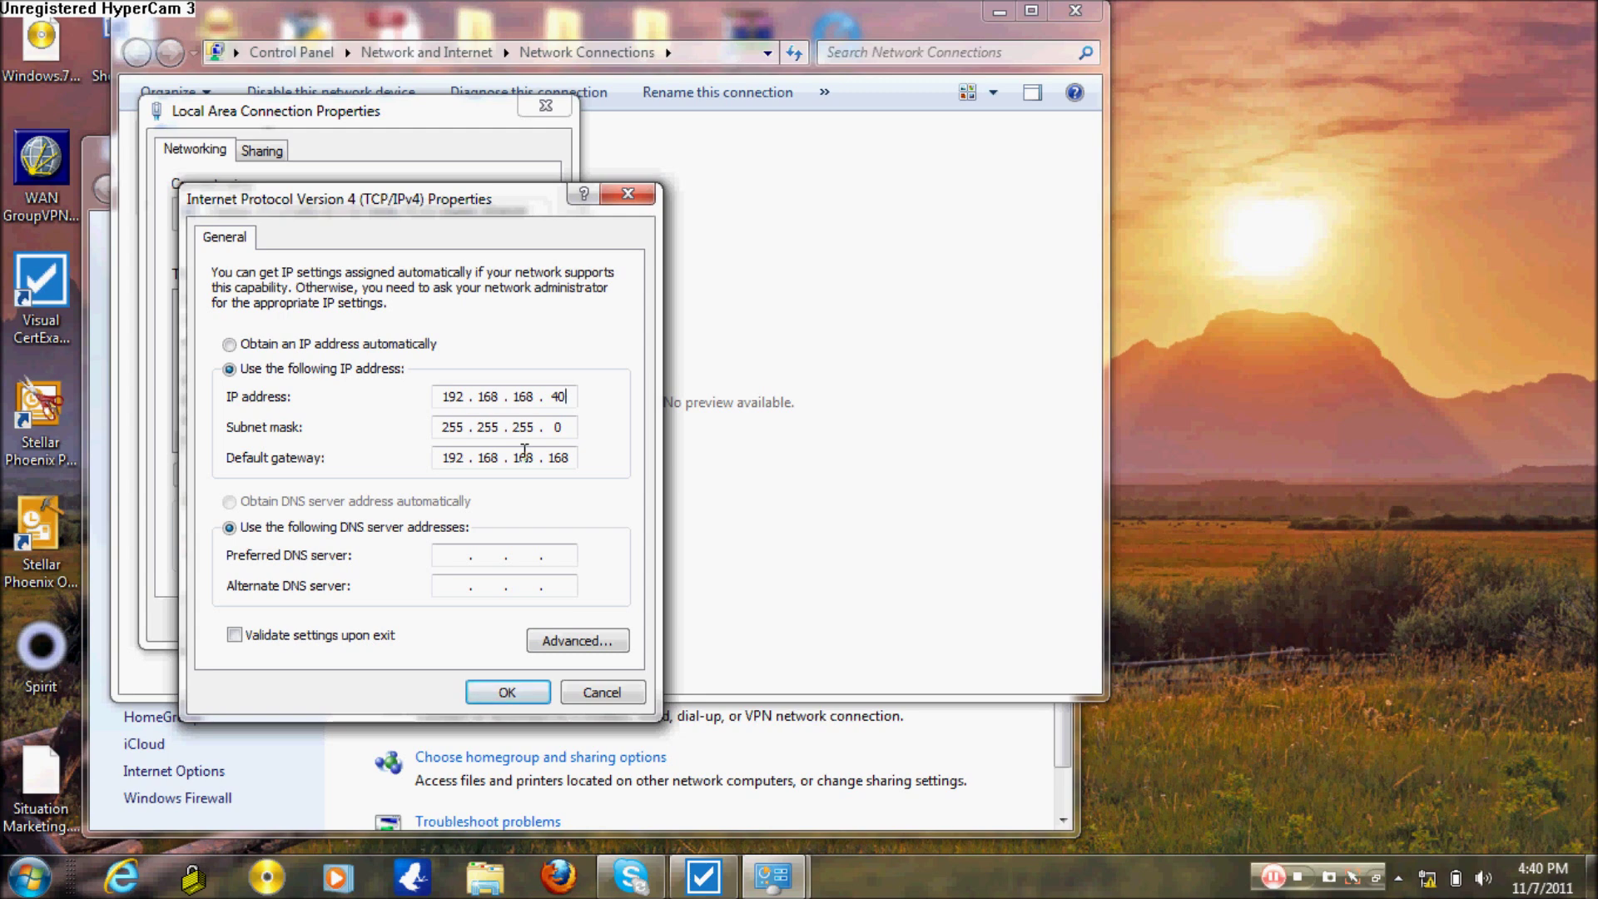
Step: Set the static IP address to 192.168.168.40, subnet mask 255.255.255.0 and default gateway 192.168.168.168, then apply and close the connection properties
{"action": "double_click", "coordinate": [557, 458]}
{"action": "type", "text": "168"}
{"action": "left_click", "coordinate": [548, 403]}
{"action": "left_click", "coordinate": [508, 693]}
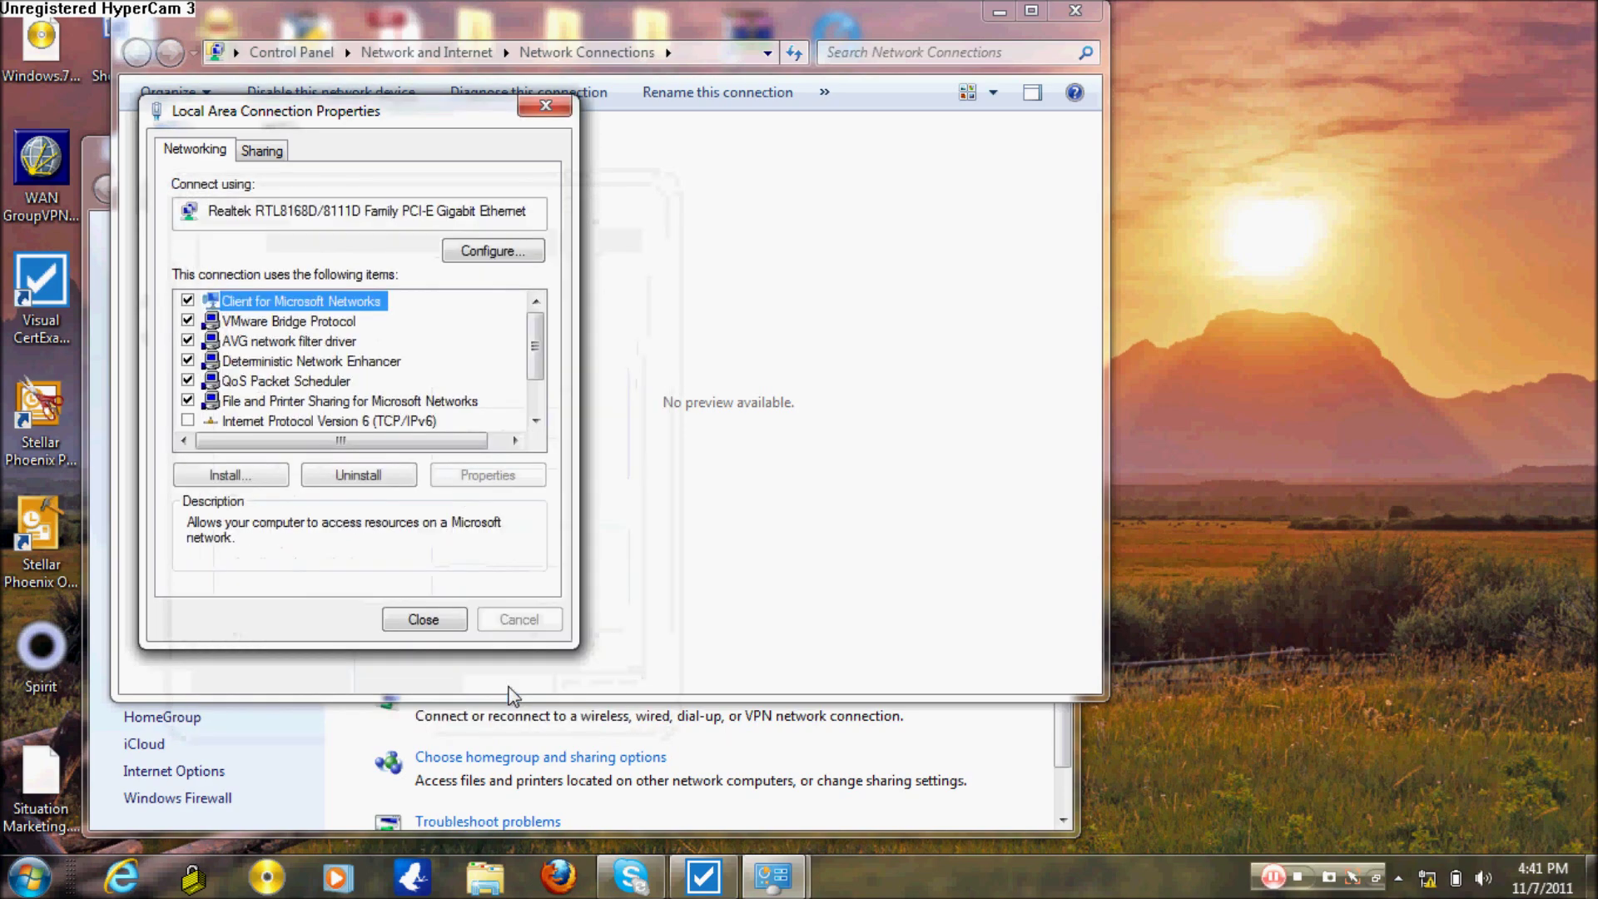
{"action": "left_click", "coordinate": [446, 624]}
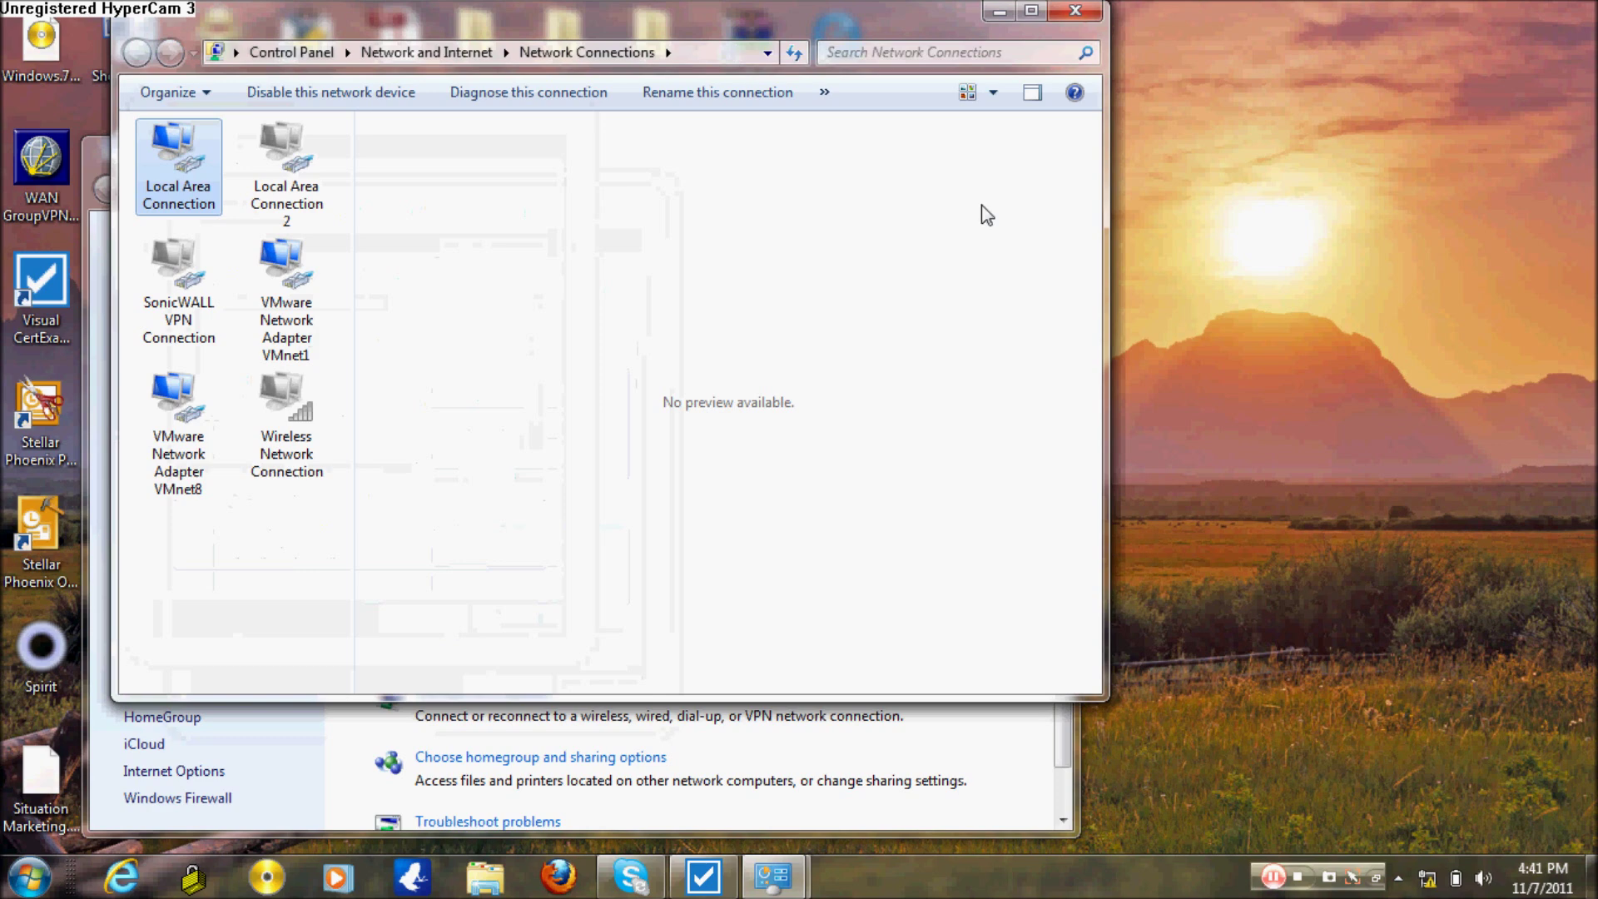
Step: Switch to Firefox and open the SonicWALL SafeMode page at 192.168.168.168
{"action": "left_click", "coordinate": [557, 875]}
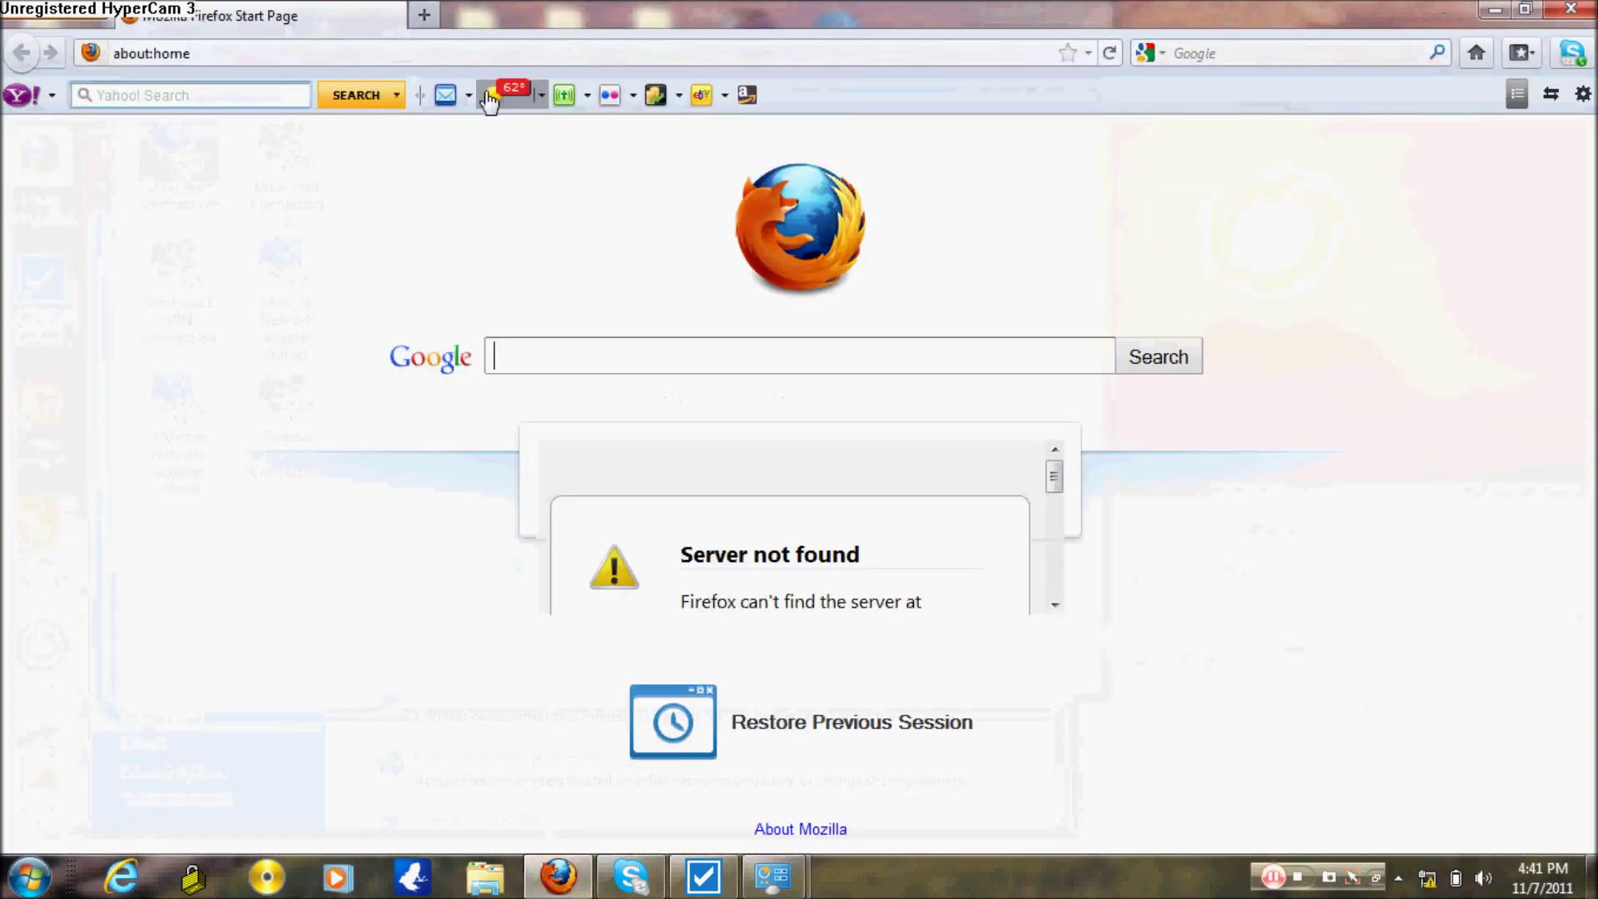
{"action": "left_click", "coordinate": [461, 51]}
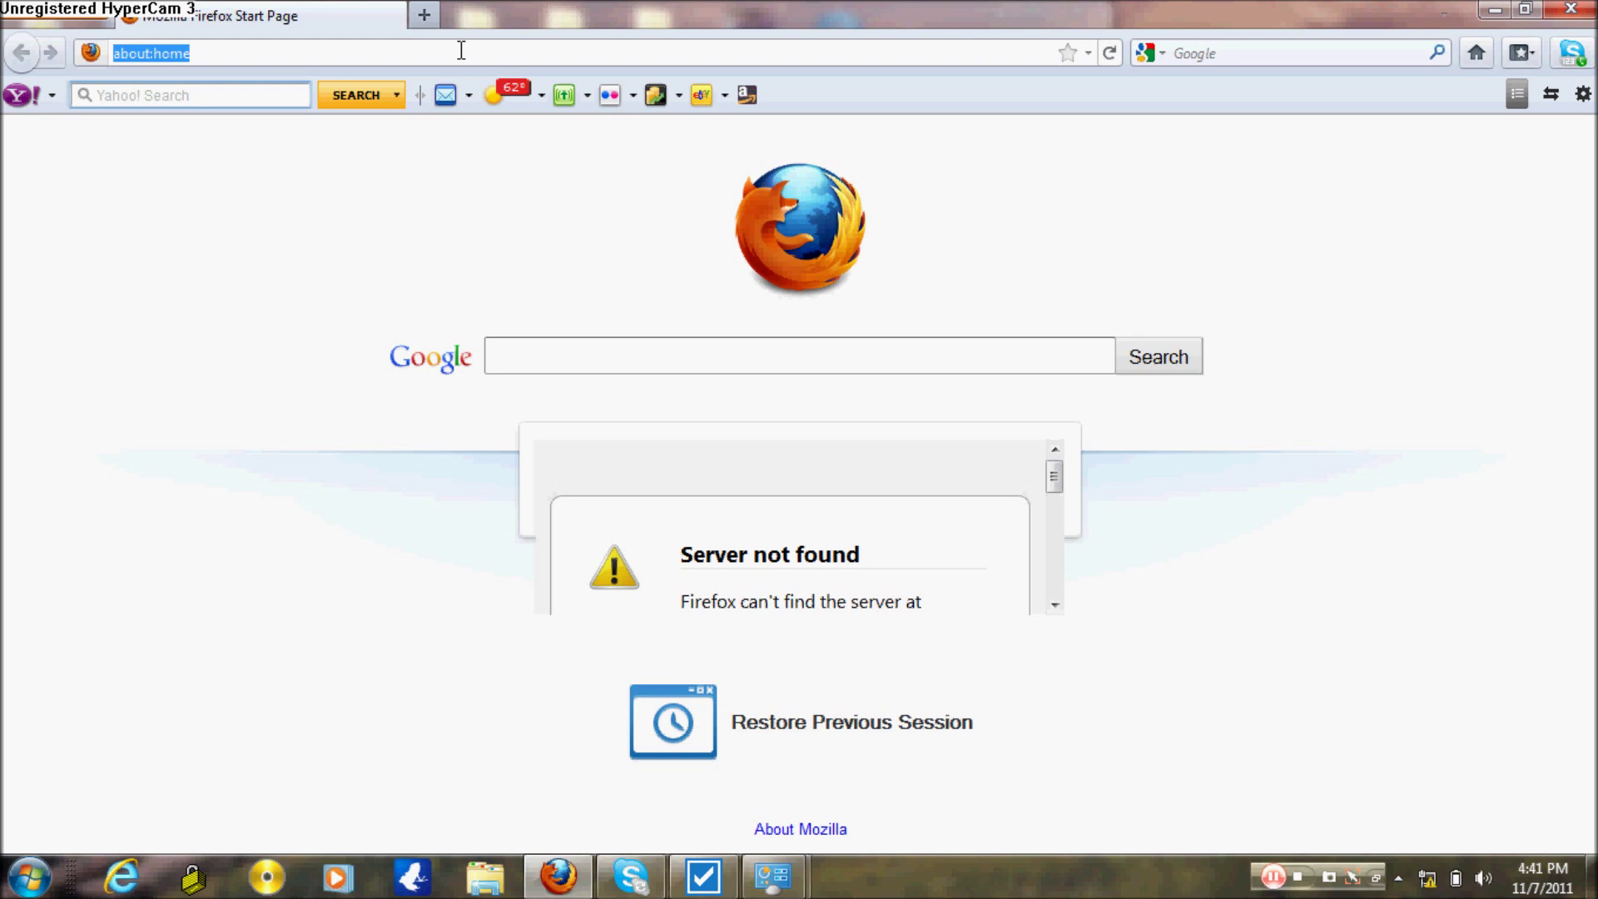
{"action": "type", "text": "192"}
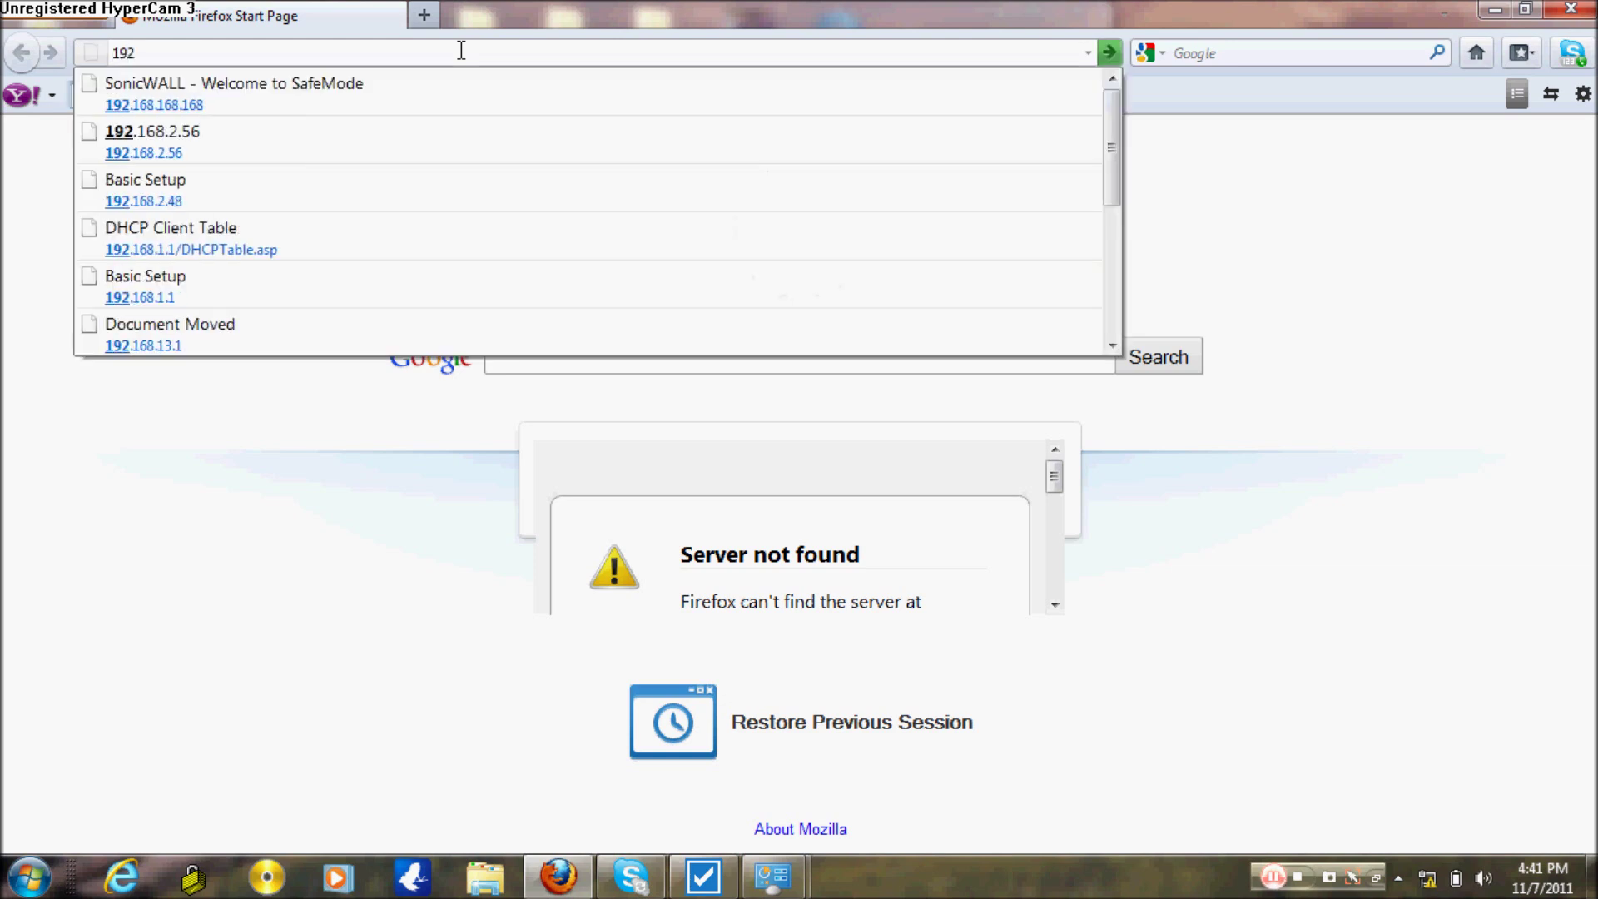
{"action": "type", "text": ".168"}
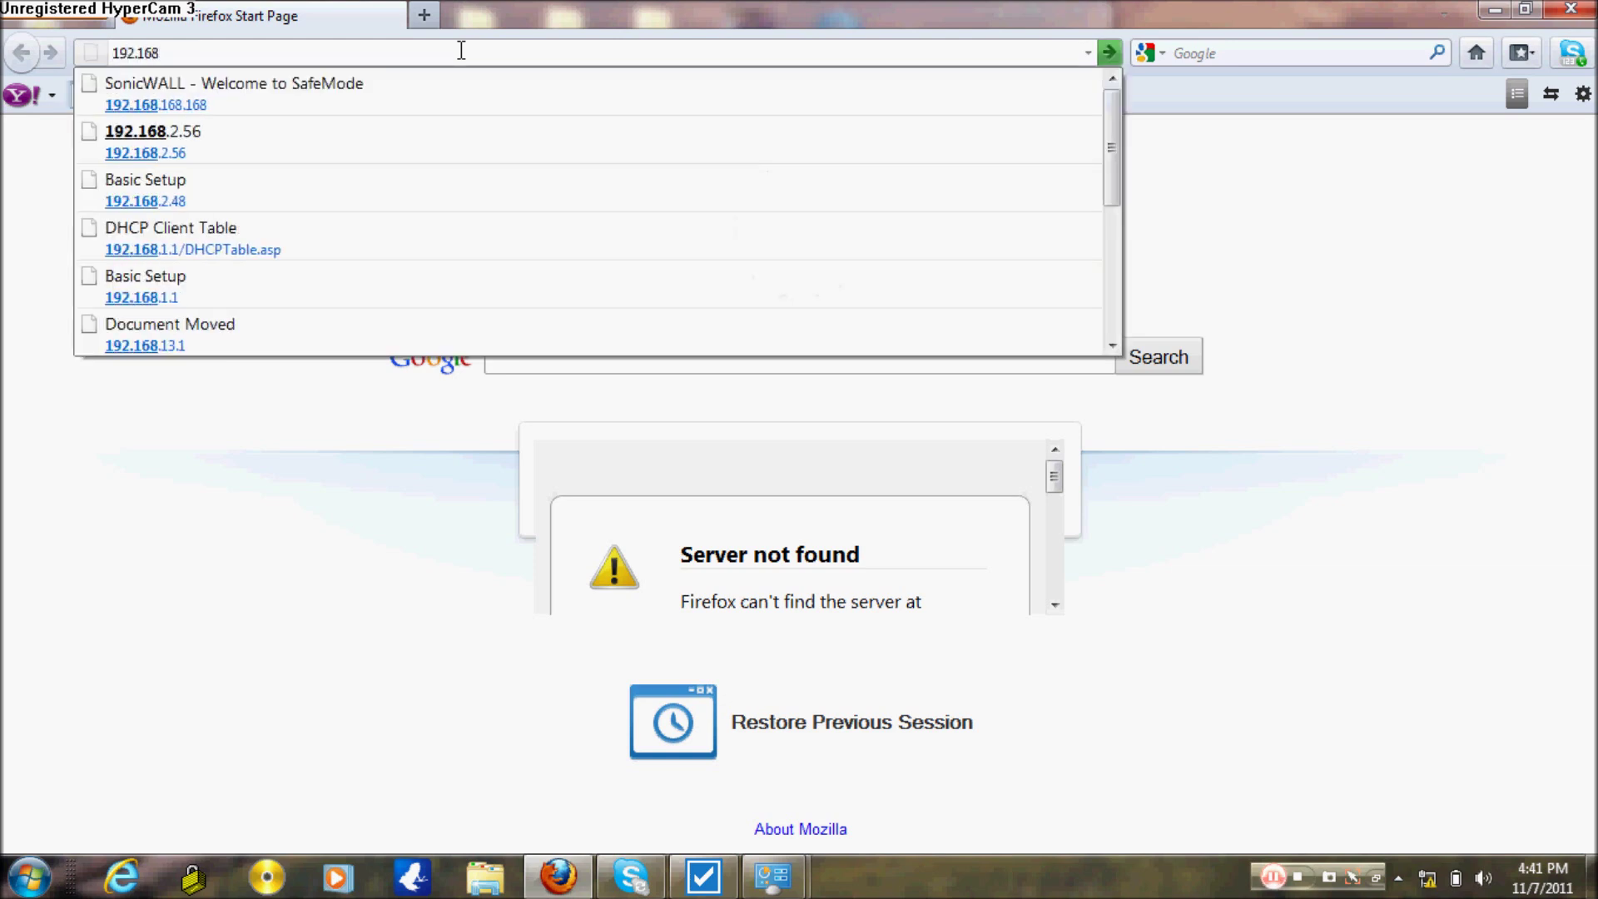
{"action": "key", "text": "Down"}
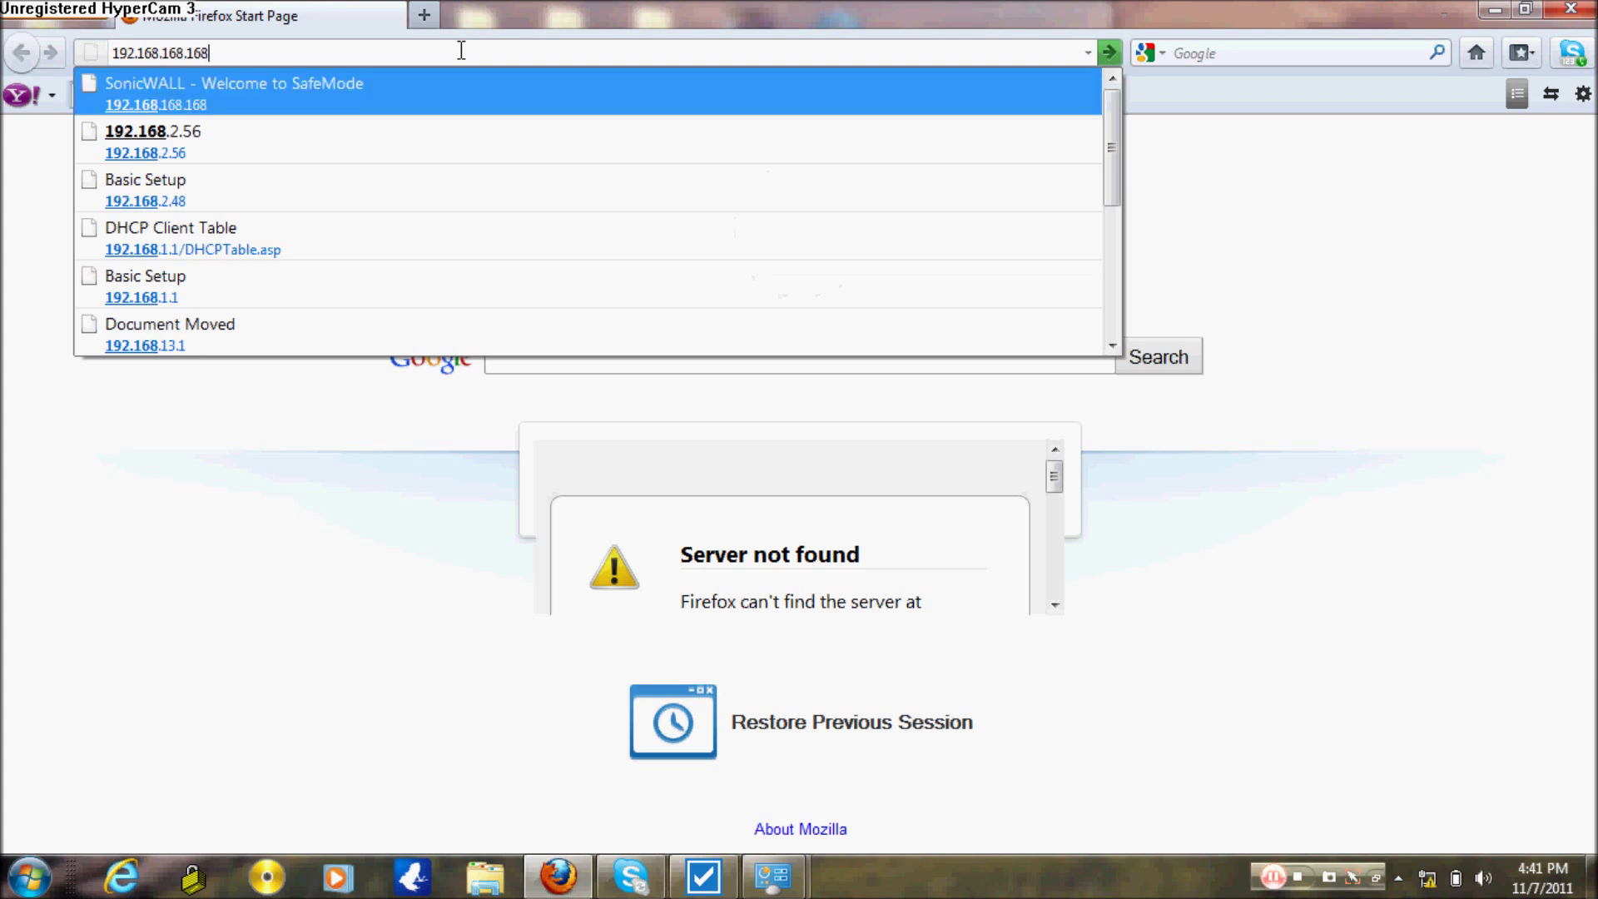
{"action": "key", "text": "Return"}
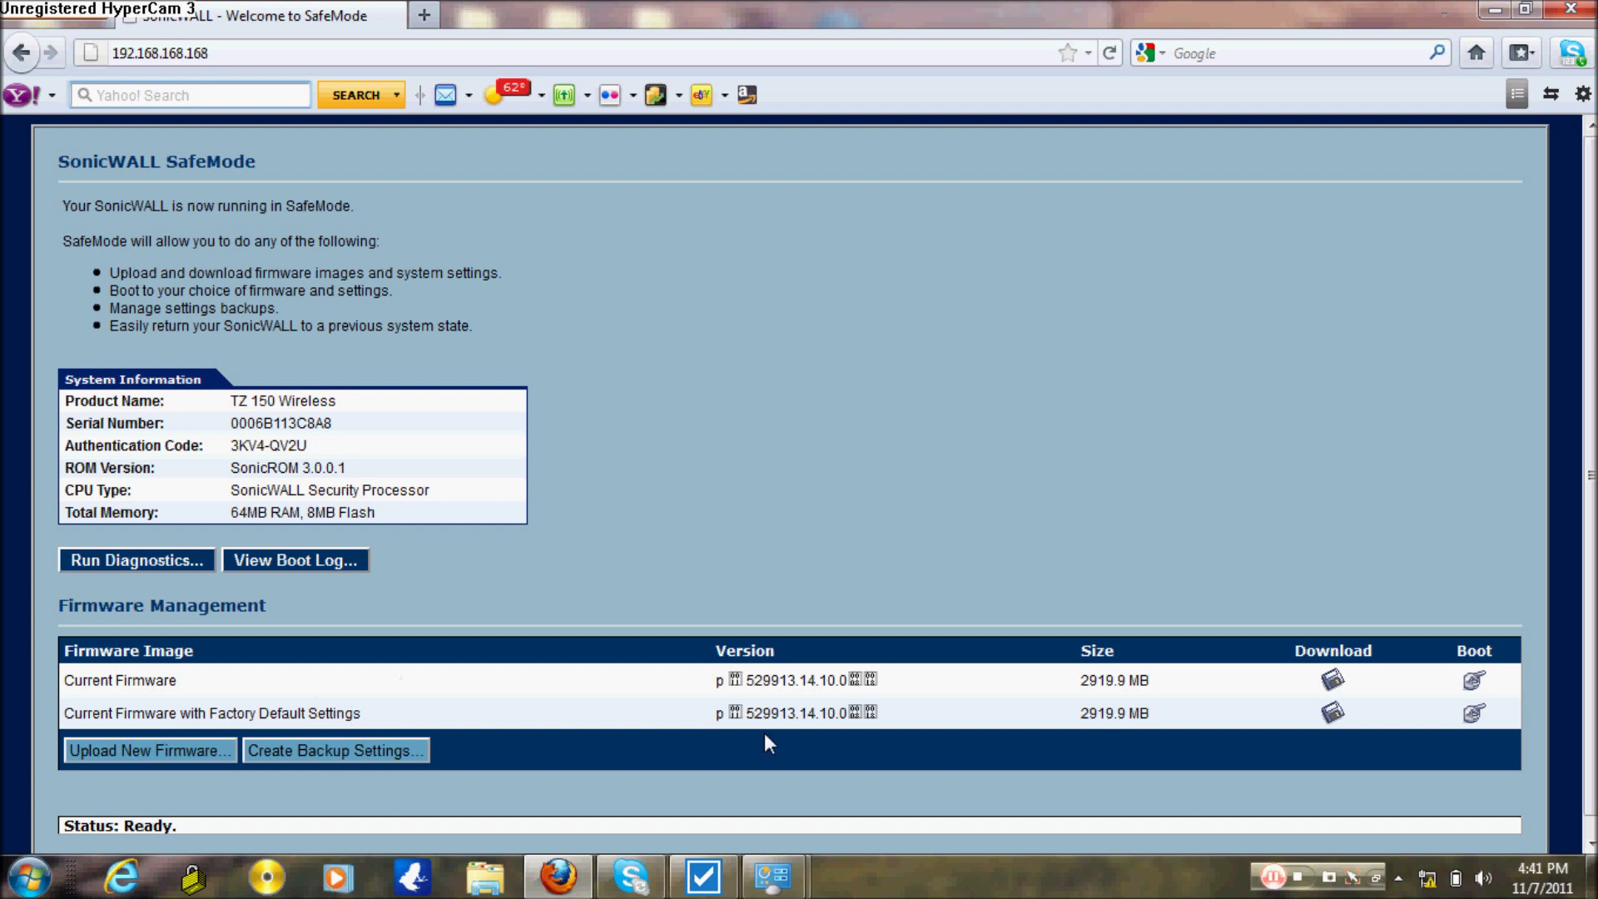
Step: Boot the SonicWALL with Current Firmware with Factory Default Settings, and load its root address 192.168.168.168 without the auth.html path
{"action": "left_click", "coordinate": [1476, 717]}
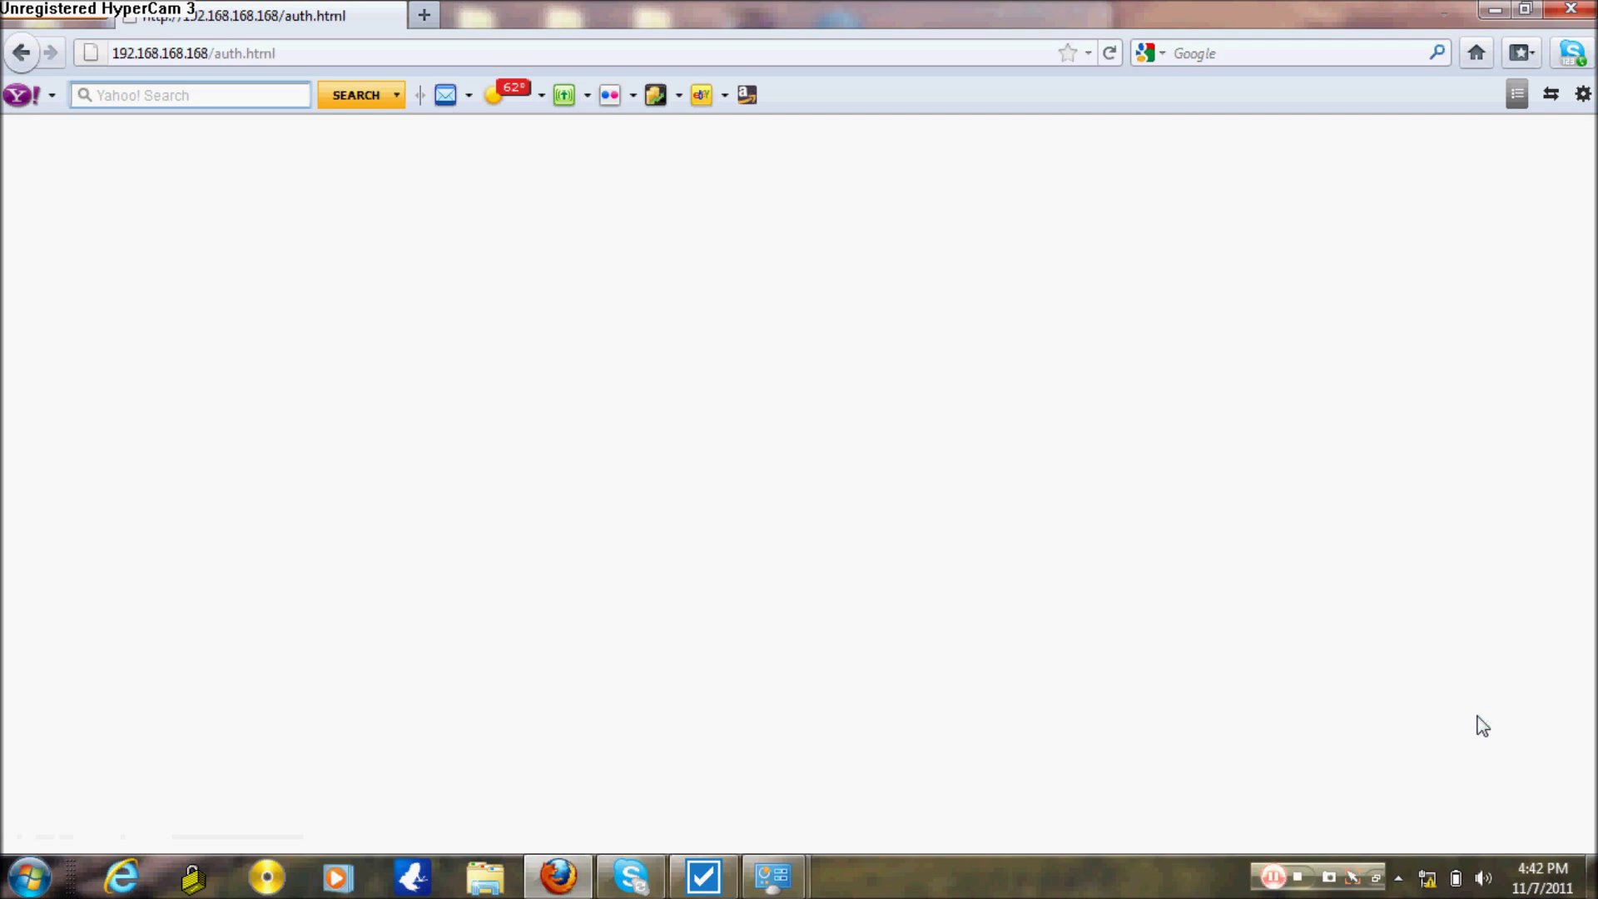
{"action": "left_click", "coordinate": [759, 54]}
{"action": "left_click", "coordinate": [758, 56]}
{"action": "key", "text": "BackSpace"}
{"action": "key", "text": "BackSpace"}
{"action": "key", "text": "BackSpace"}
{"action": "key", "text": "BackSpace"}
{"action": "key", "text": "BackSpace"}
{"action": "key", "text": "BackSpace"}
{"action": "key", "text": "BackSpace"}
{"action": "key", "text": "BackSpace"}
{"action": "key", "text": "BackSpace"}
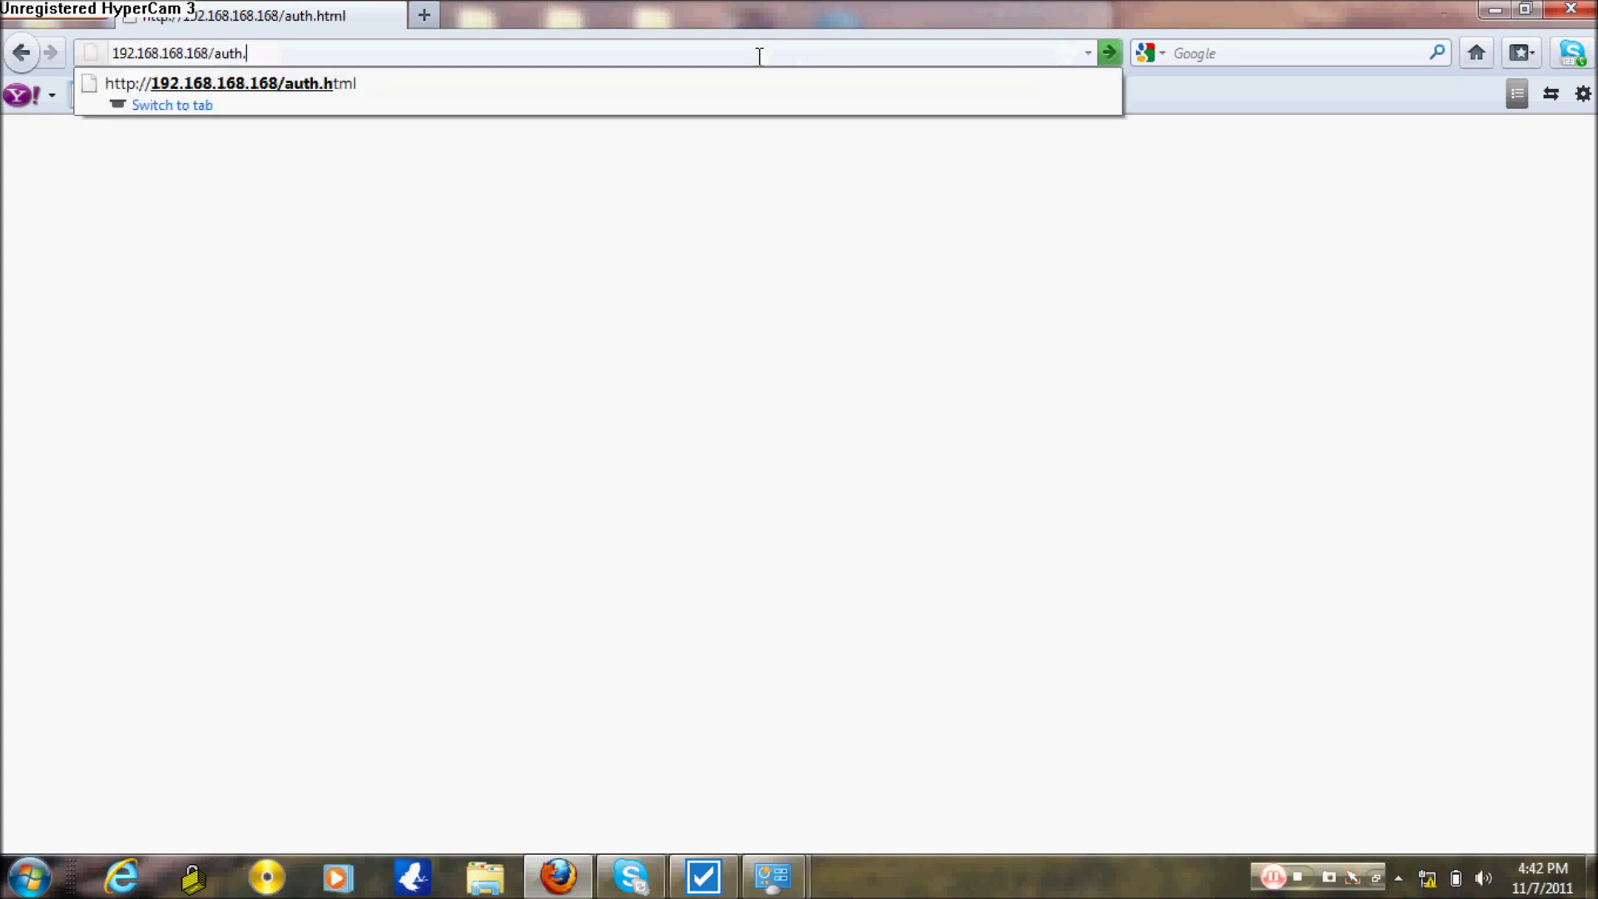
{"action": "key", "text": "Return"}
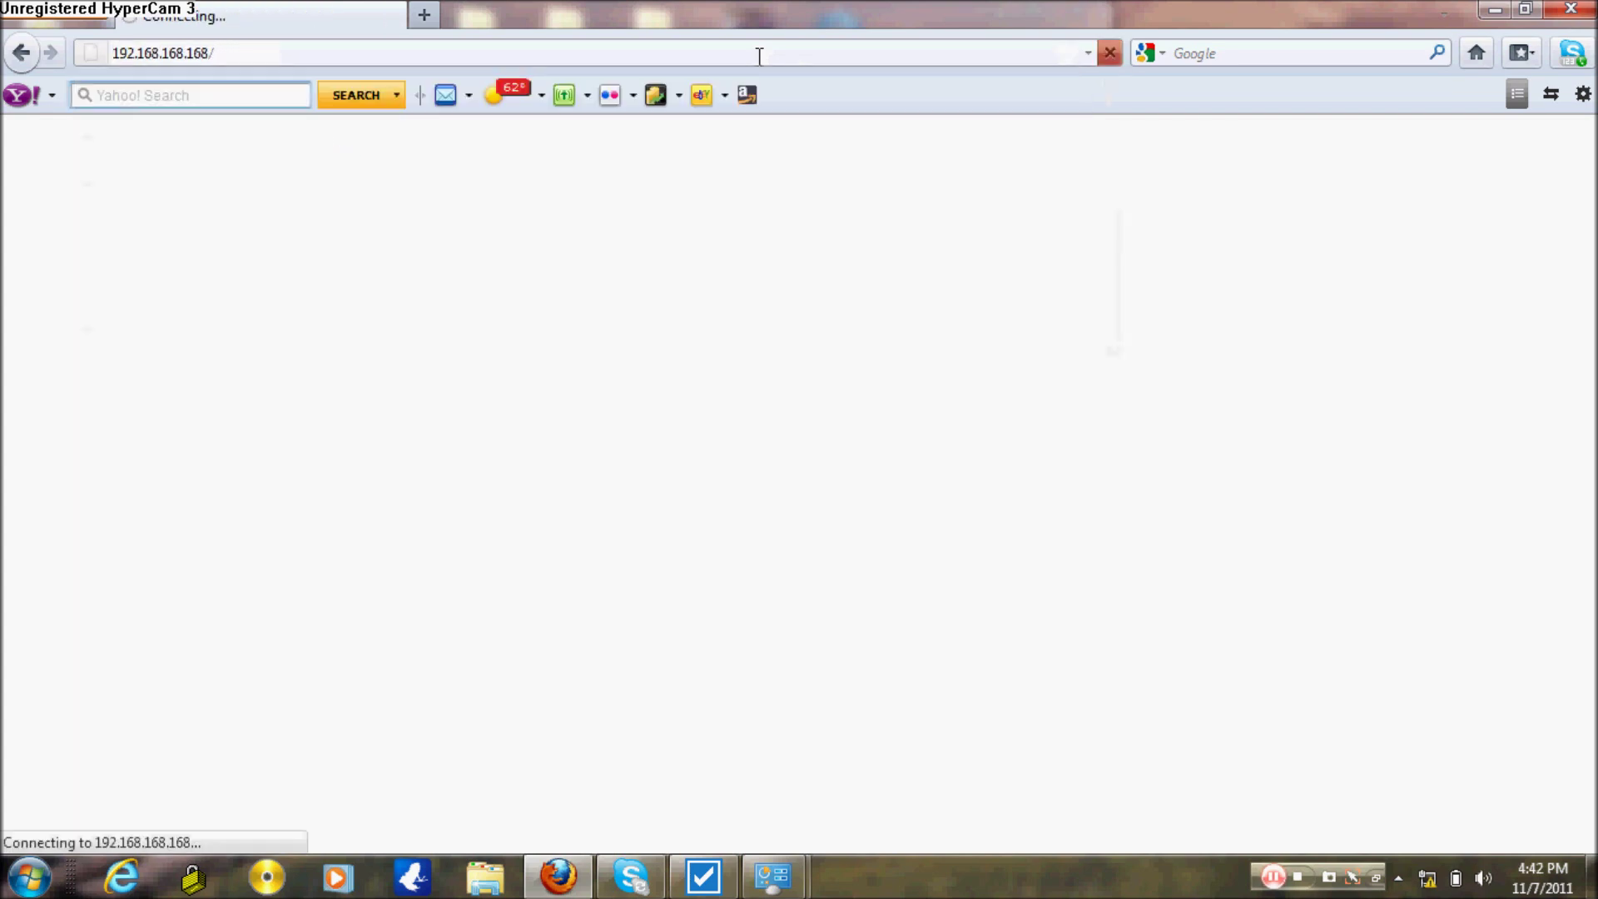
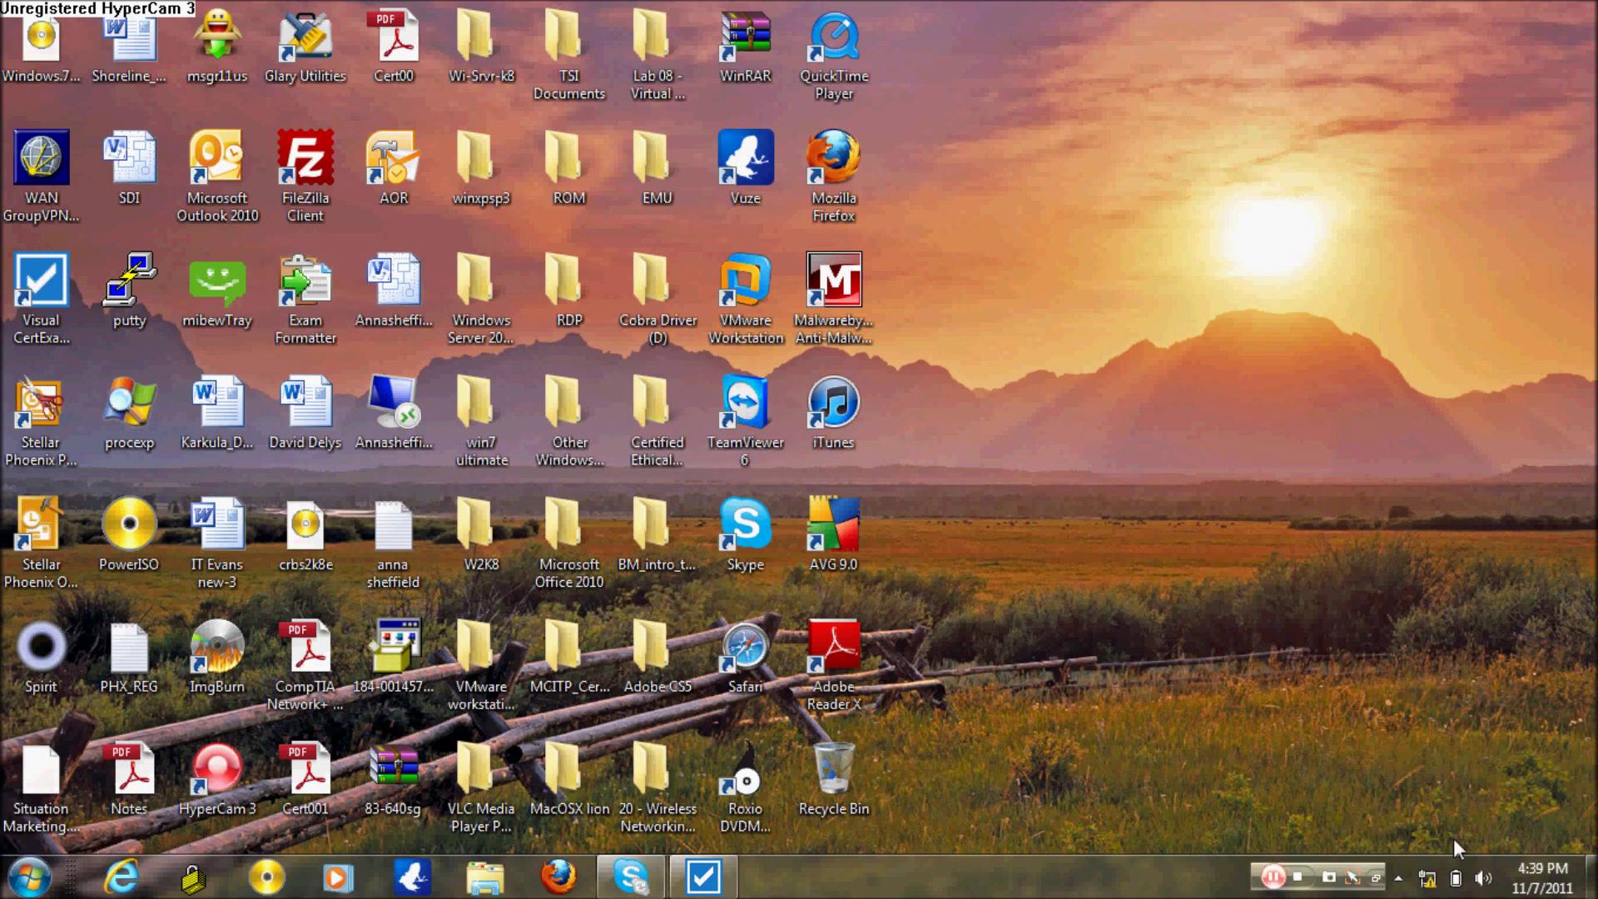
Step: Open the list of network connections from the Network and Sharing Center and enable the Realtek Local Area Connection
{"action": "left_click", "coordinate": [1428, 880]}
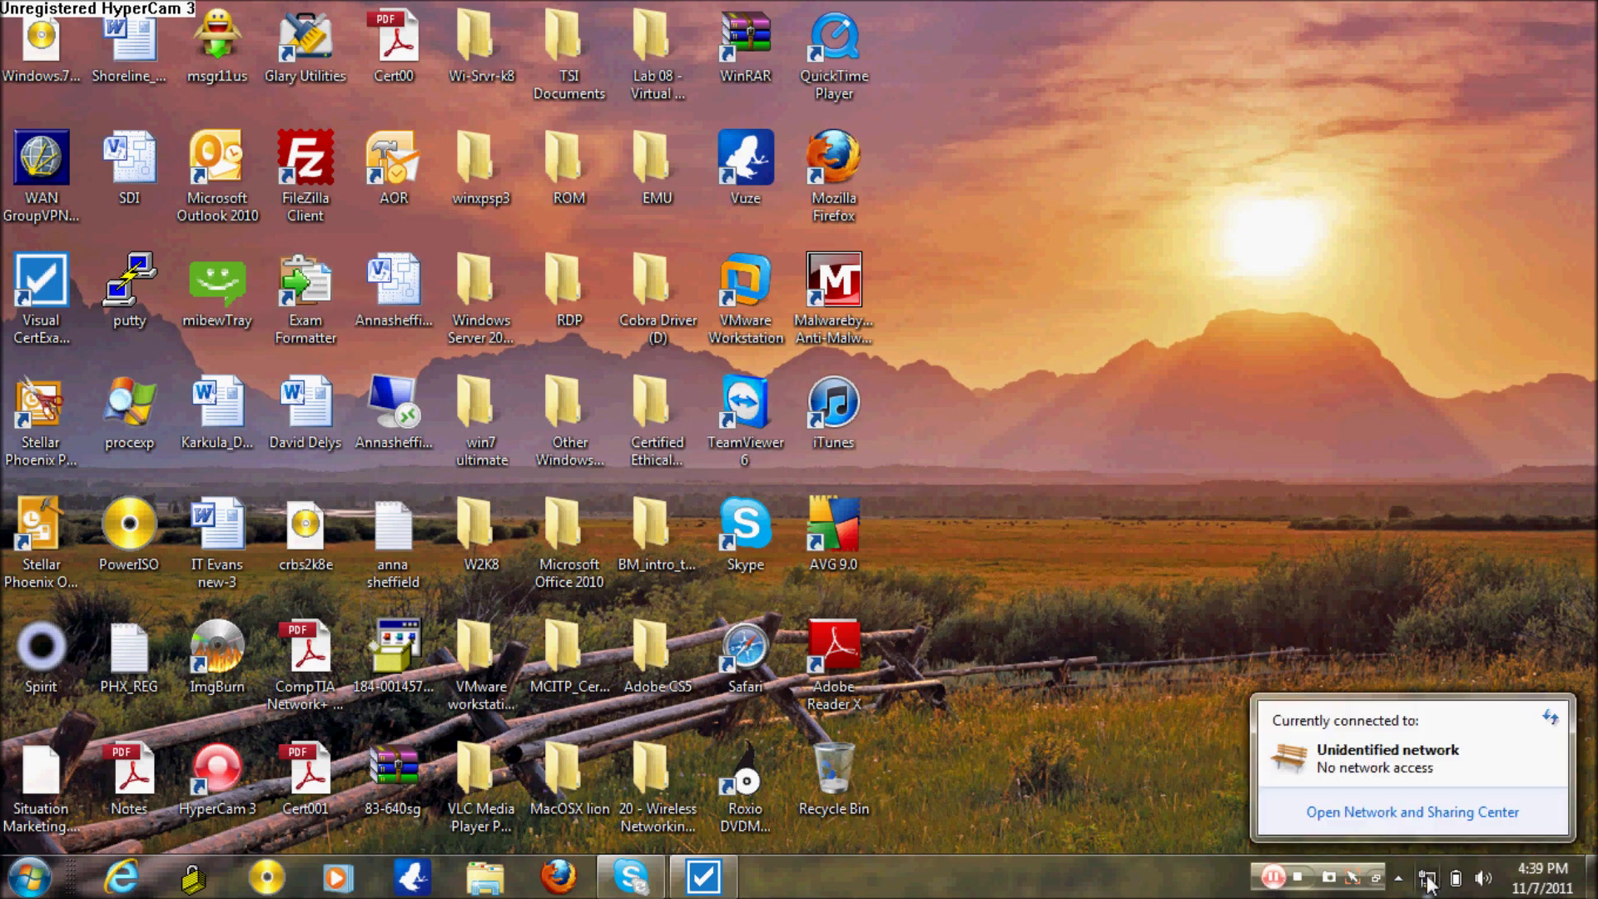
{"action": "left_click", "coordinate": [1423, 813]}
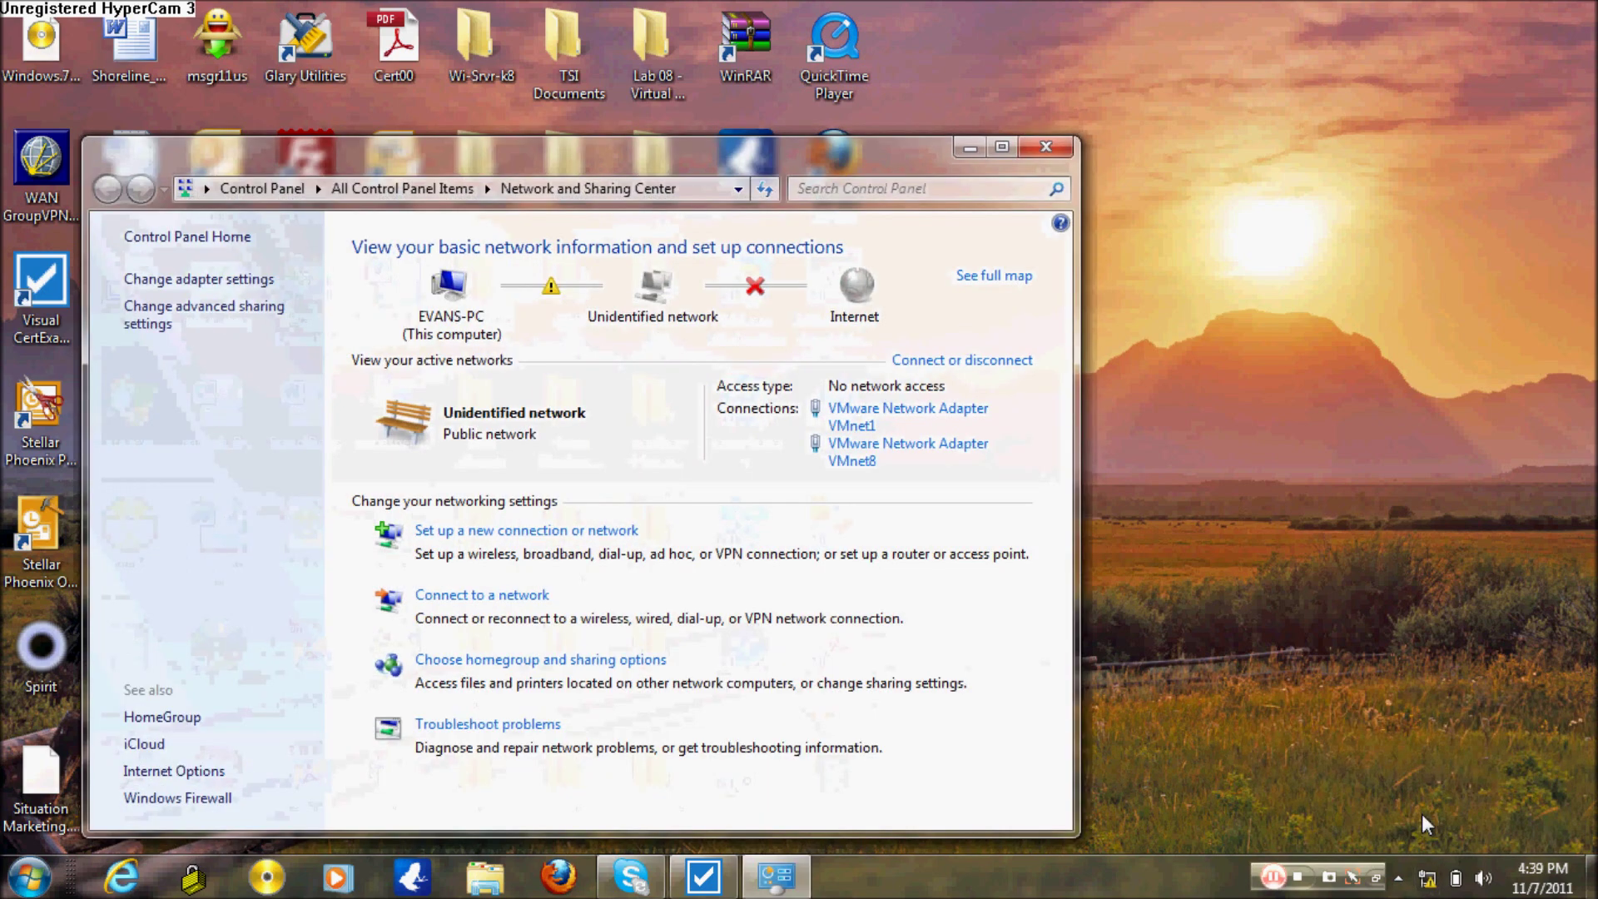
{"action": "left_click", "coordinate": [213, 283]}
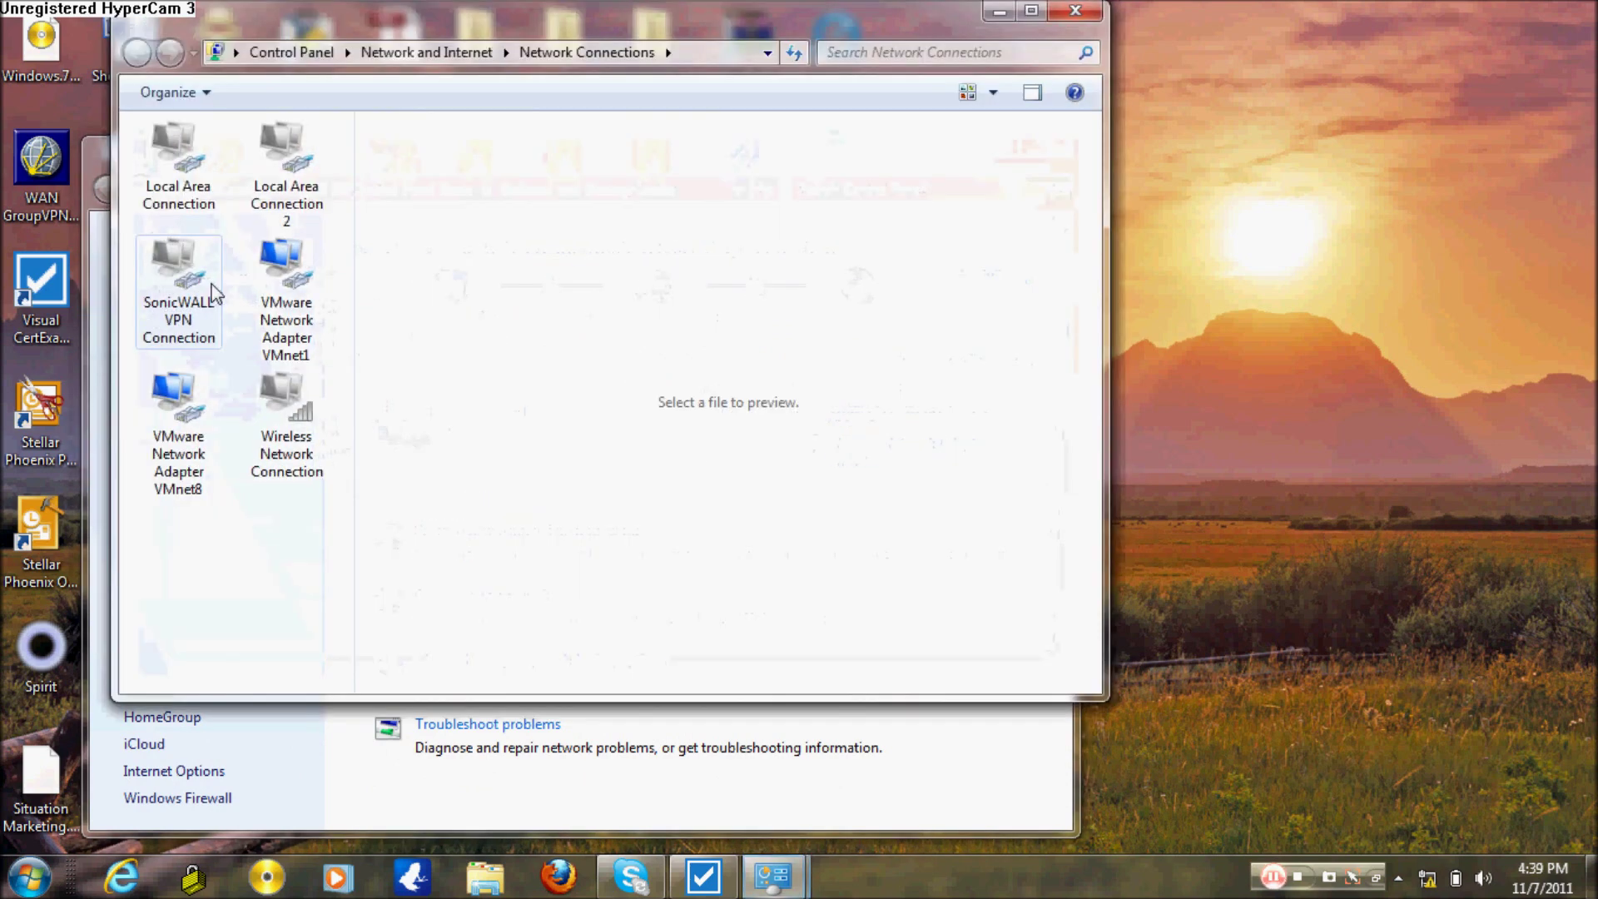
{"action": "right_click", "coordinate": [197, 190]}
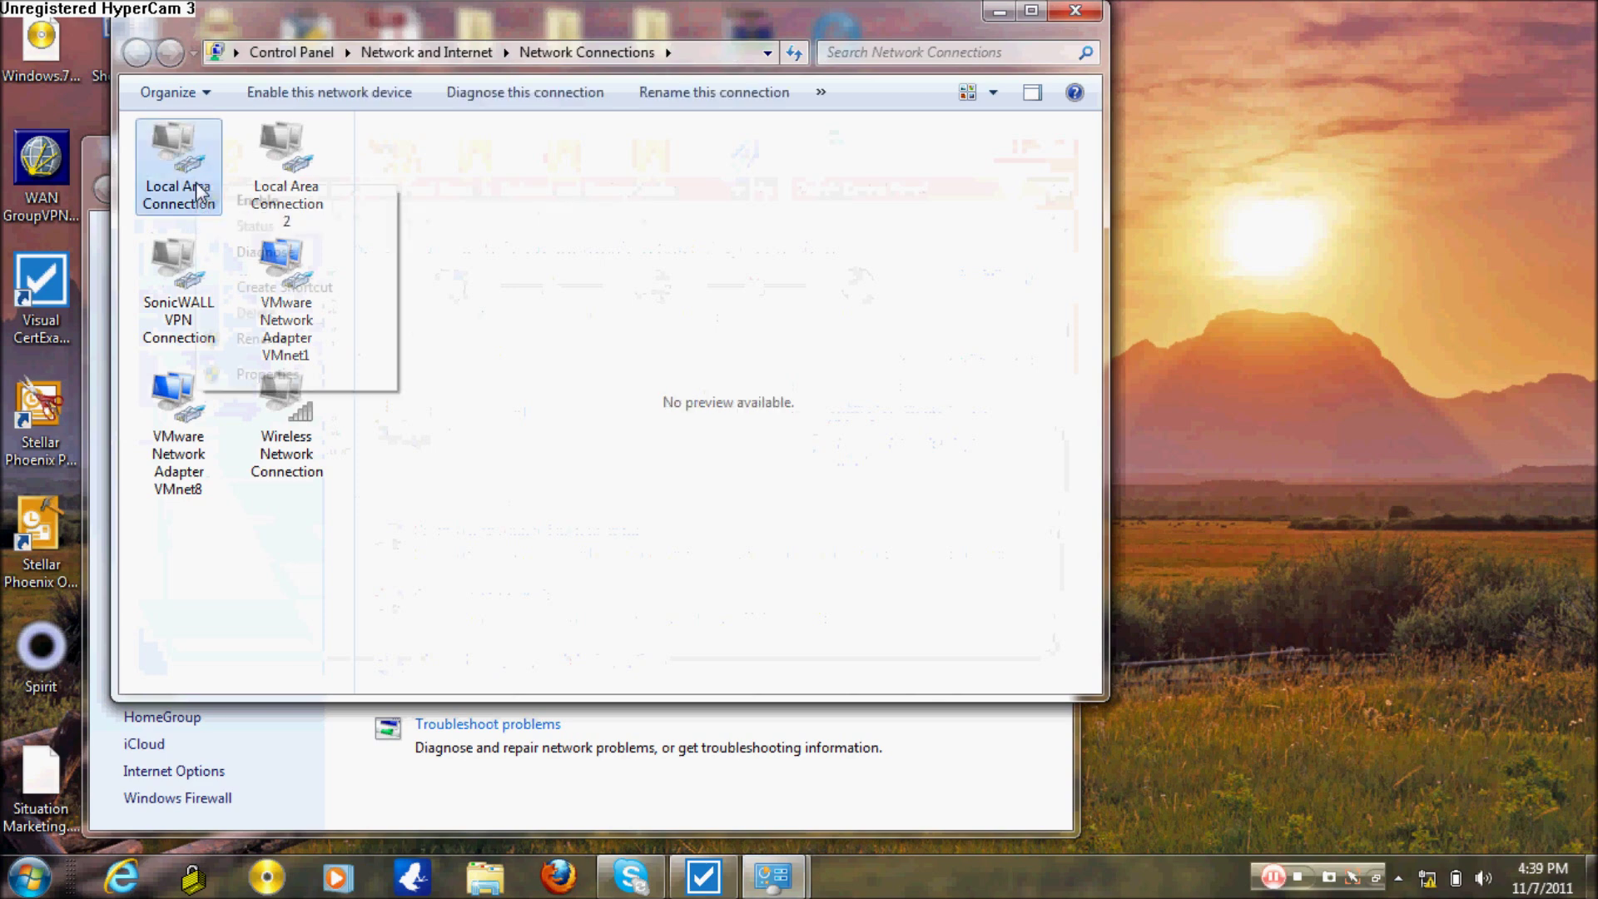
{"action": "left_click", "coordinate": [256, 201]}
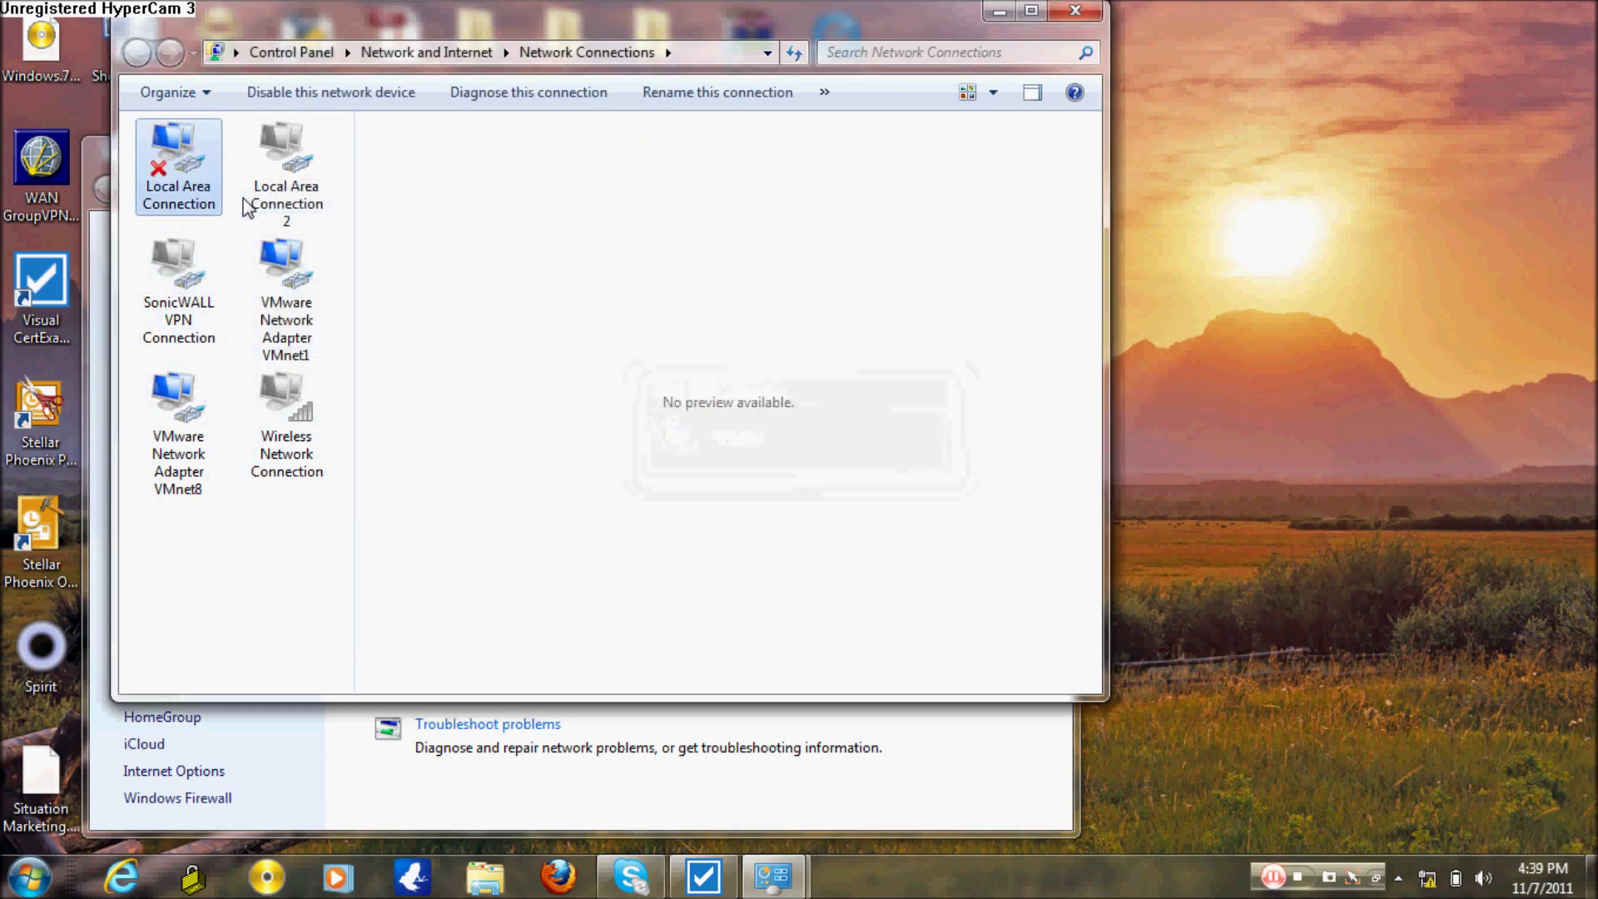
Step: Open the Local Area Connection properties and bring up the settings of Internet Protocol Version 4 (TCP/IPv4)
{"action": "right_click", "coordinate": [190, 179]}
{"action": "left_click", "coordinate": [247, 404]}
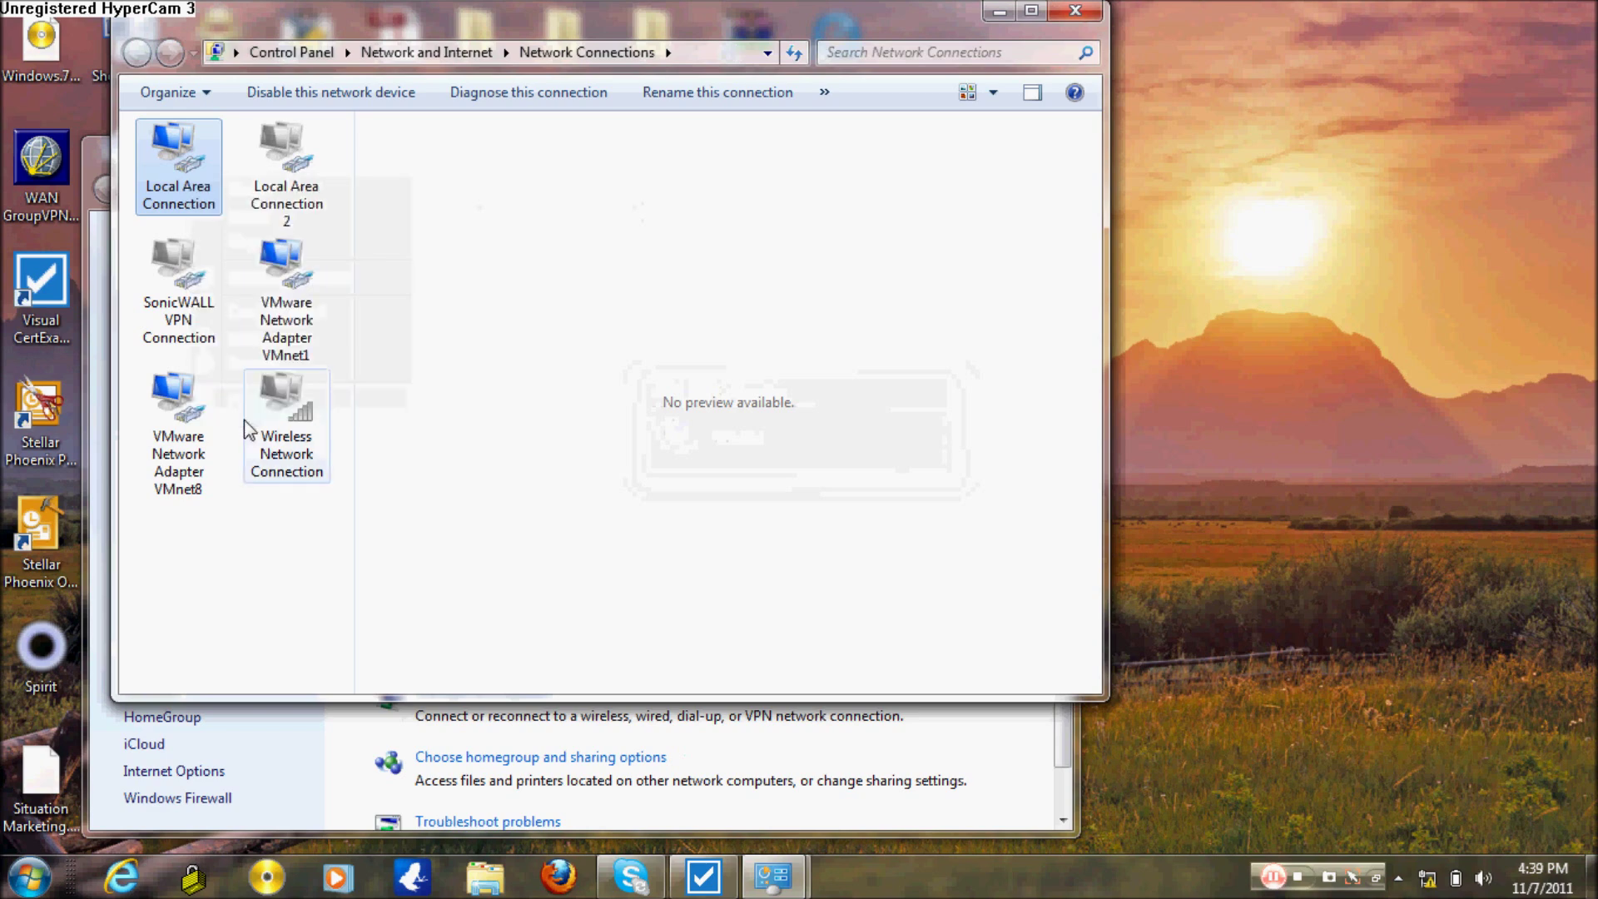
{"action": "right_click", "coordinate": [201, 204]}
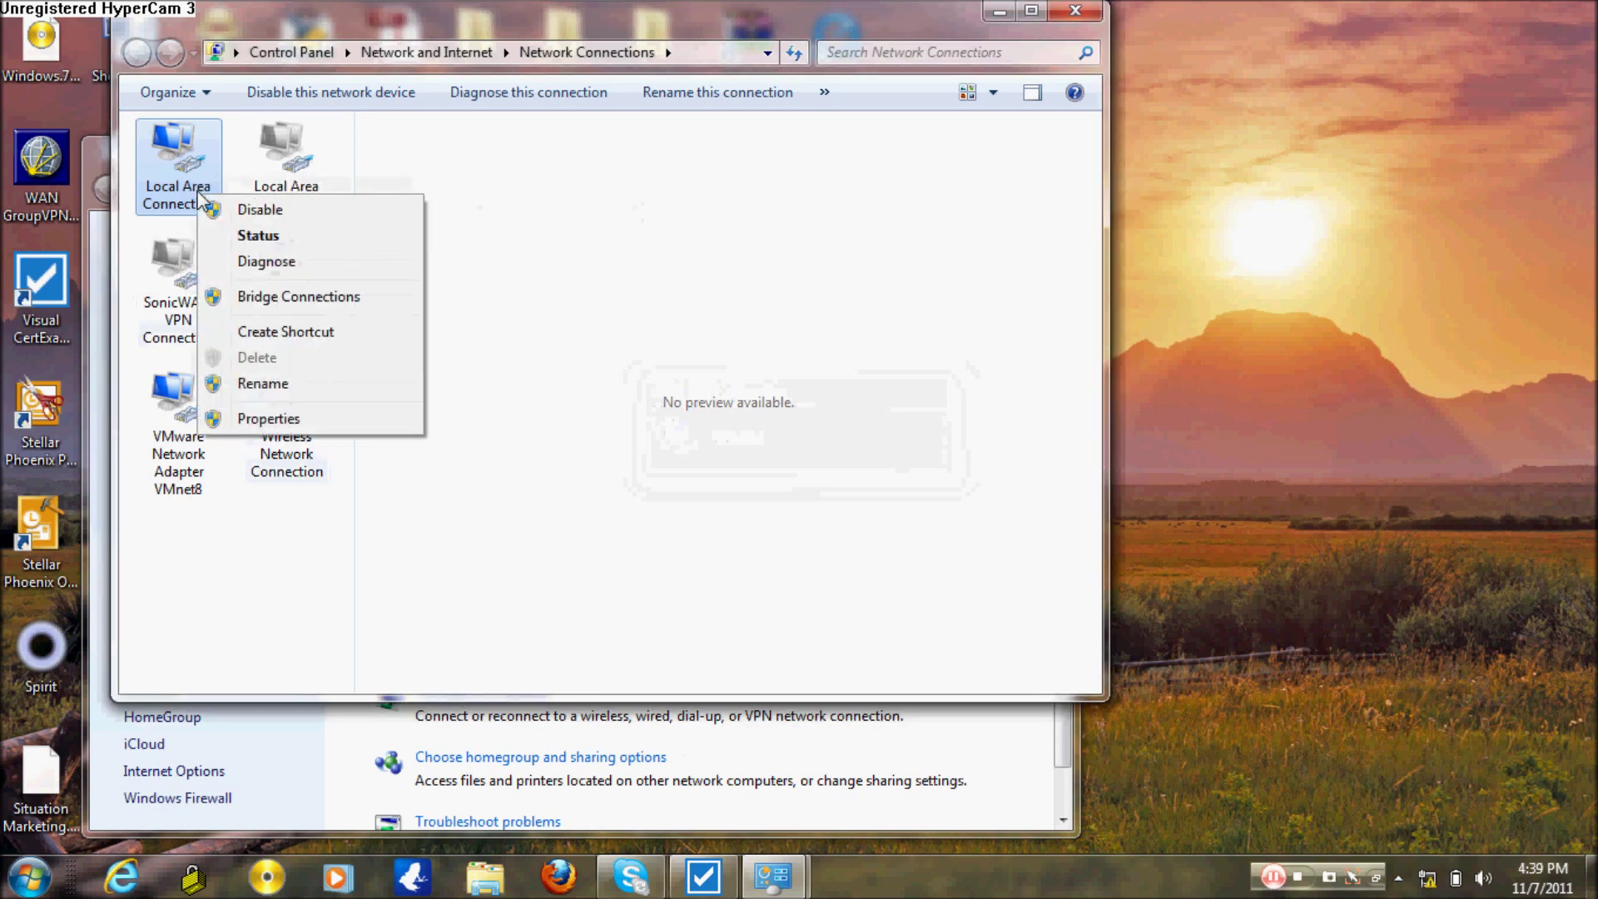
{"action": "left_click", "coordinate": [272, 421]}
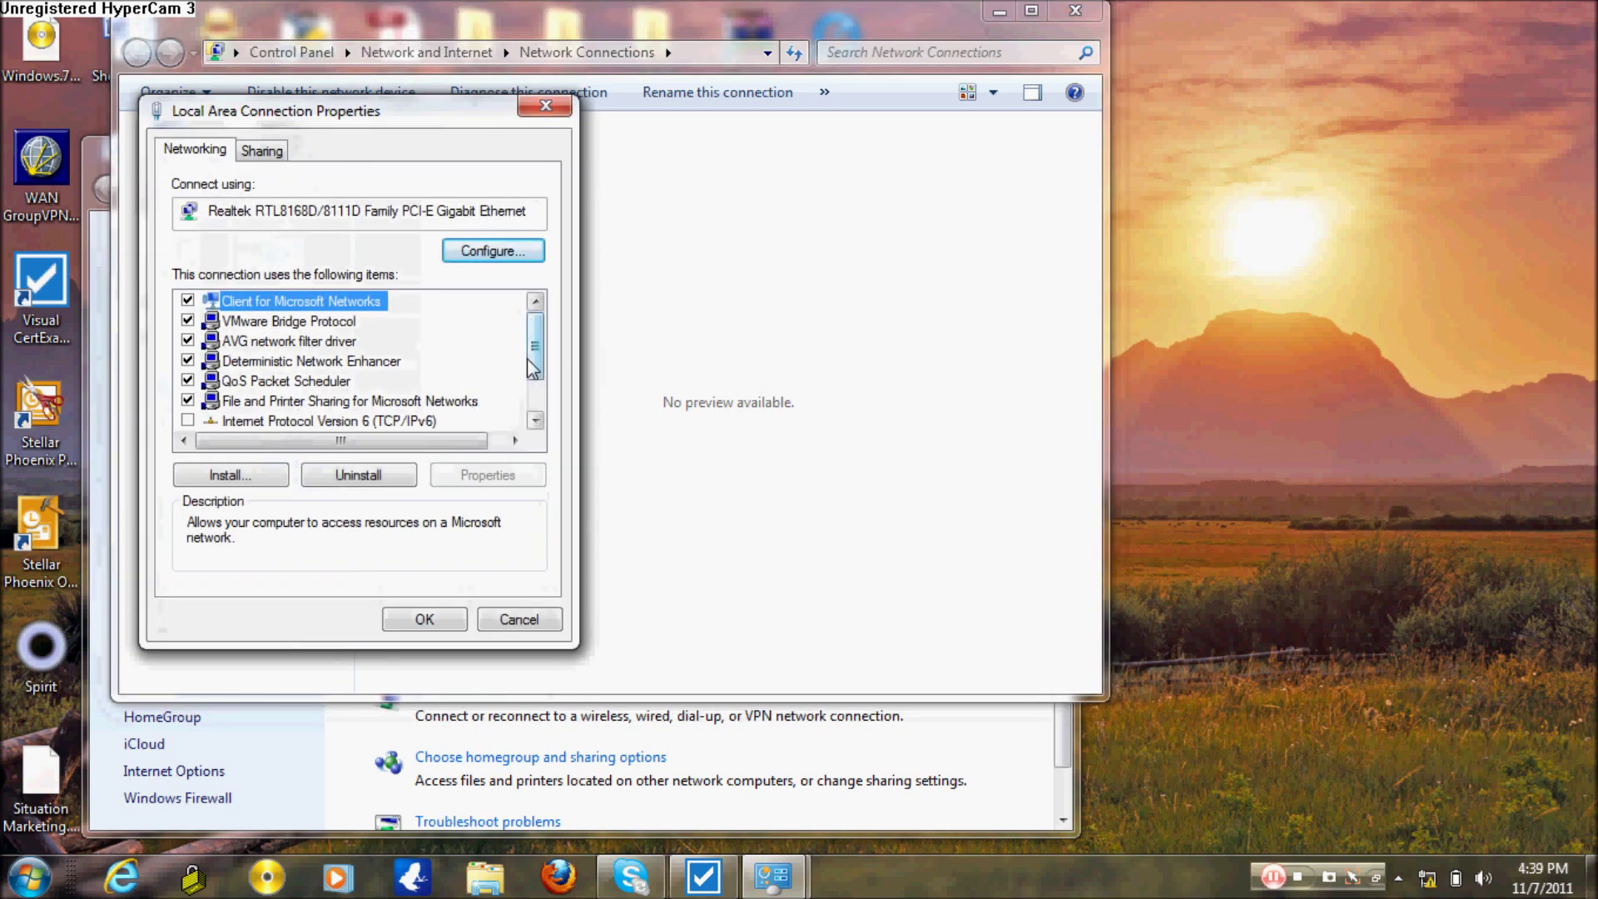
{"action": "scroll", "coordinate": [420, 408], "scroll_direction": "down", "scroll_amount": 3}
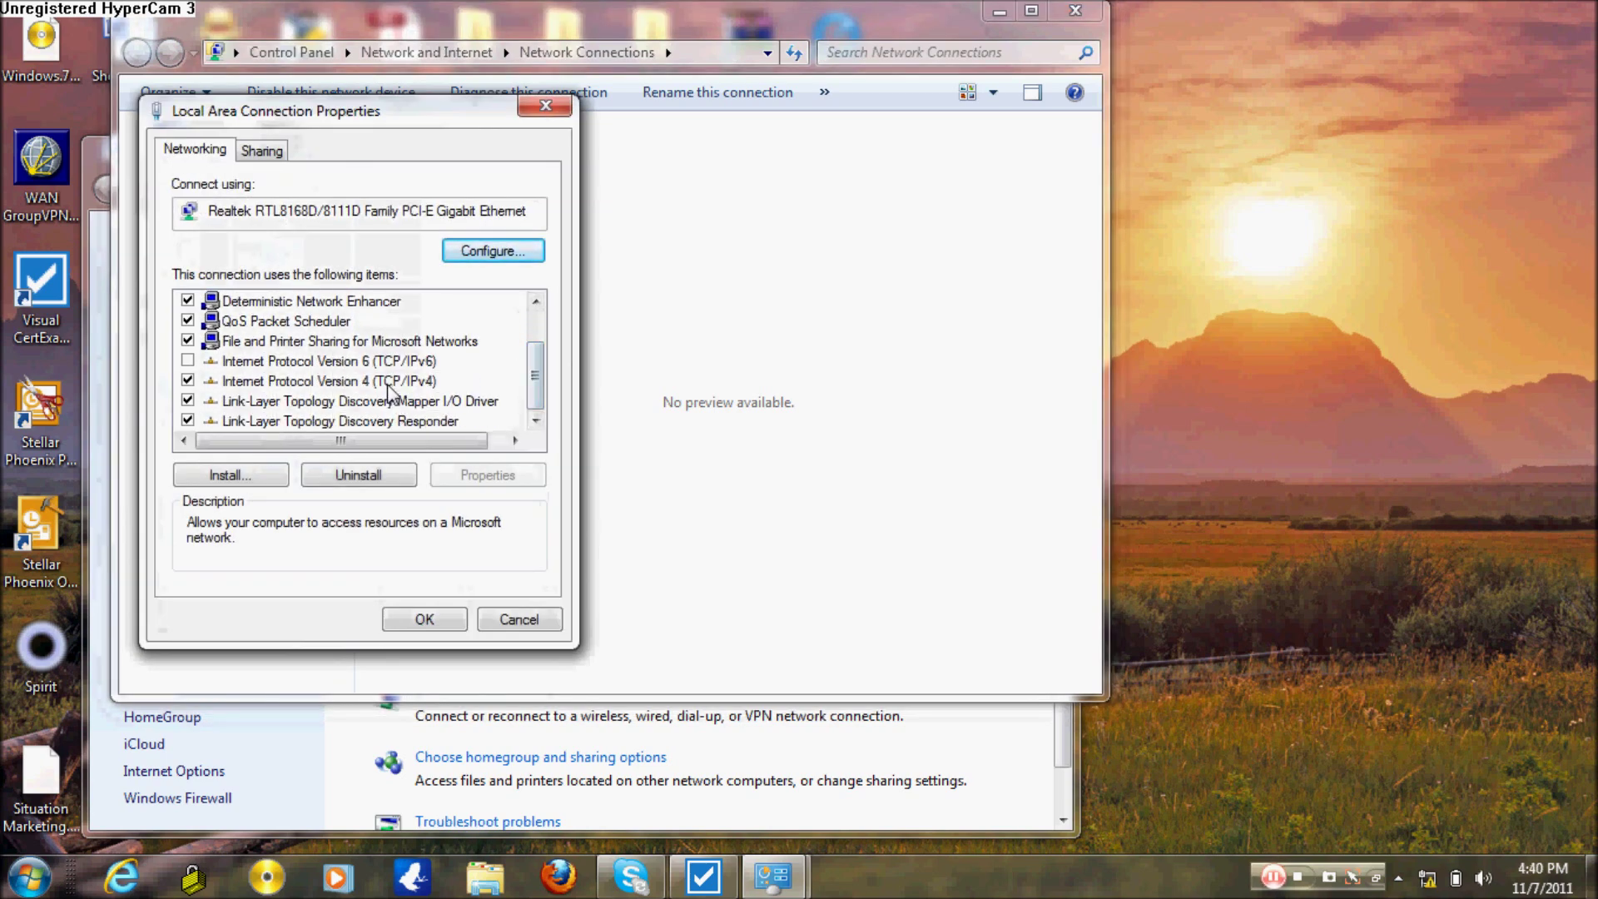
{"action": "left_click", "coordinate": [388, 383]}
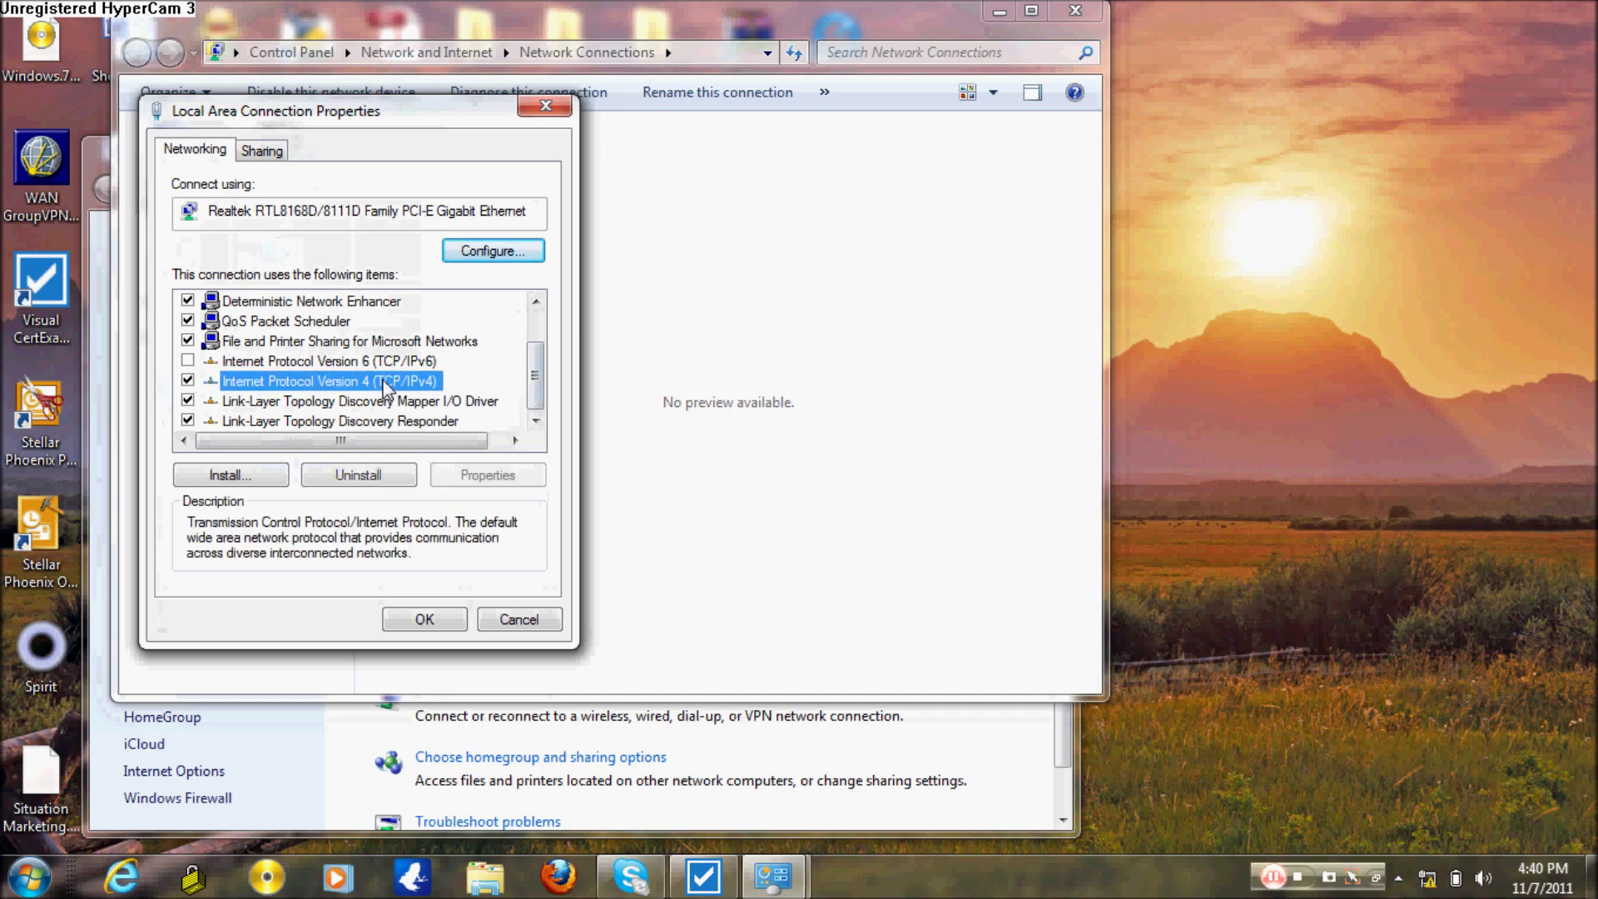
{"action": "left_click", "coordinate": [463, 473]}
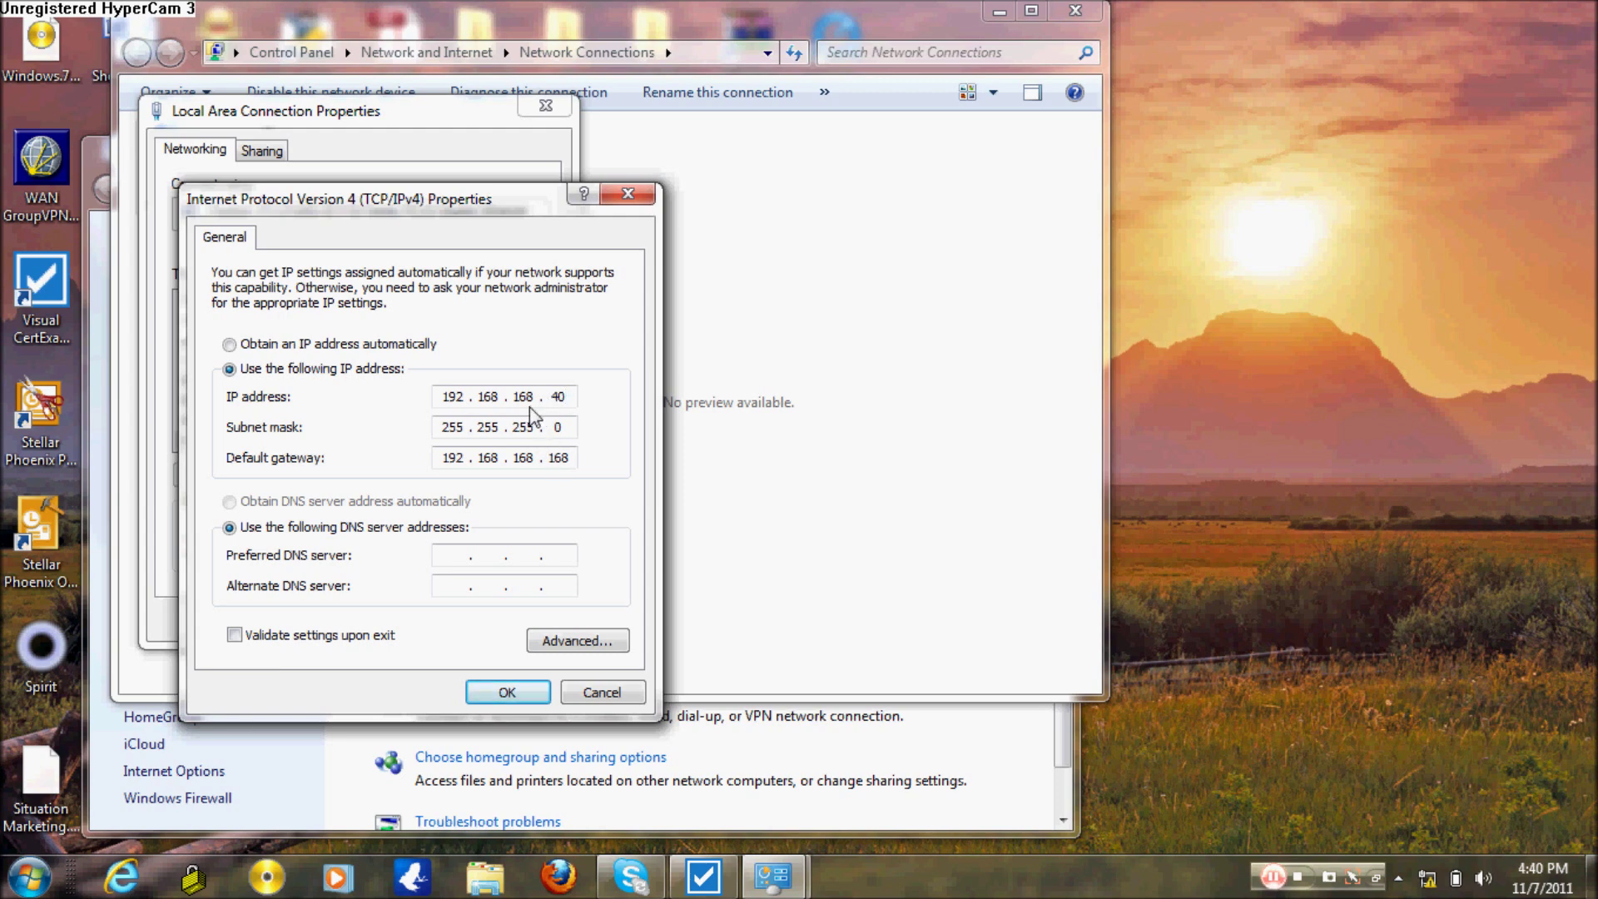
Step: Apply the static IPv4 address 192.168.168.40 with mask 255.255.255.0 and gateway 192.168.168.168, and close the connection properties
{"action": "left_click", "coordinate": [556, 397]}
{"action": "left_click", "coordinate": [512, 692]}
{"action": "left_click", "coordinate": [423, 619]}
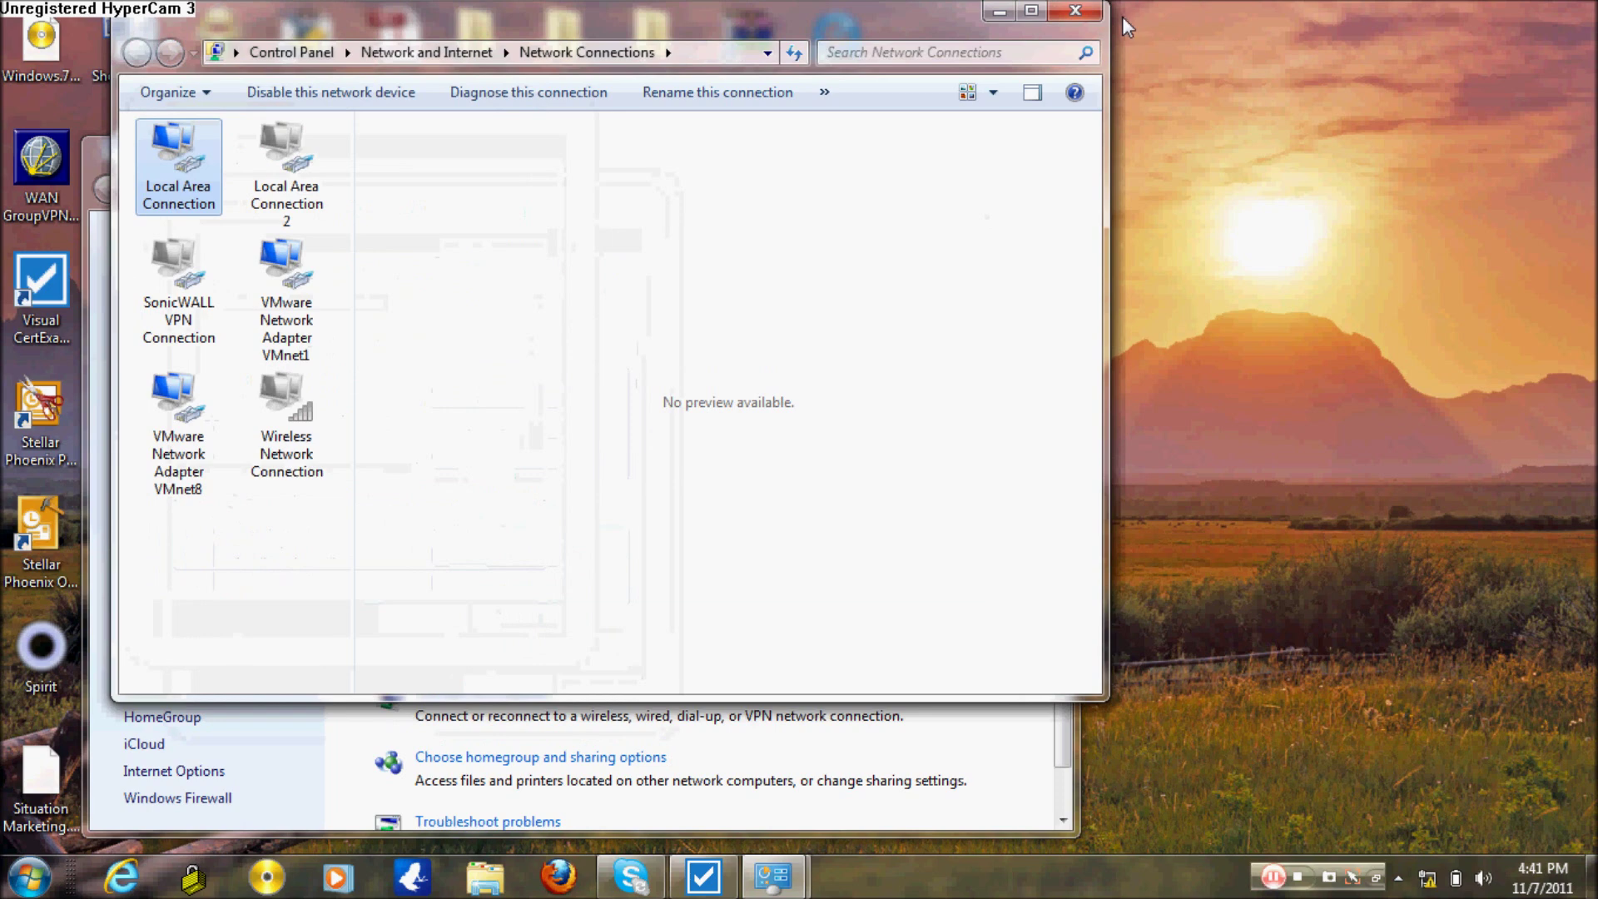
Step: Open the SonicWALL SafeMode page at 192.168.168.168 in Firefox and boot Current Firmware with Factory Default Settings
{"action": "left_click", "coordinate": [563, 887]}
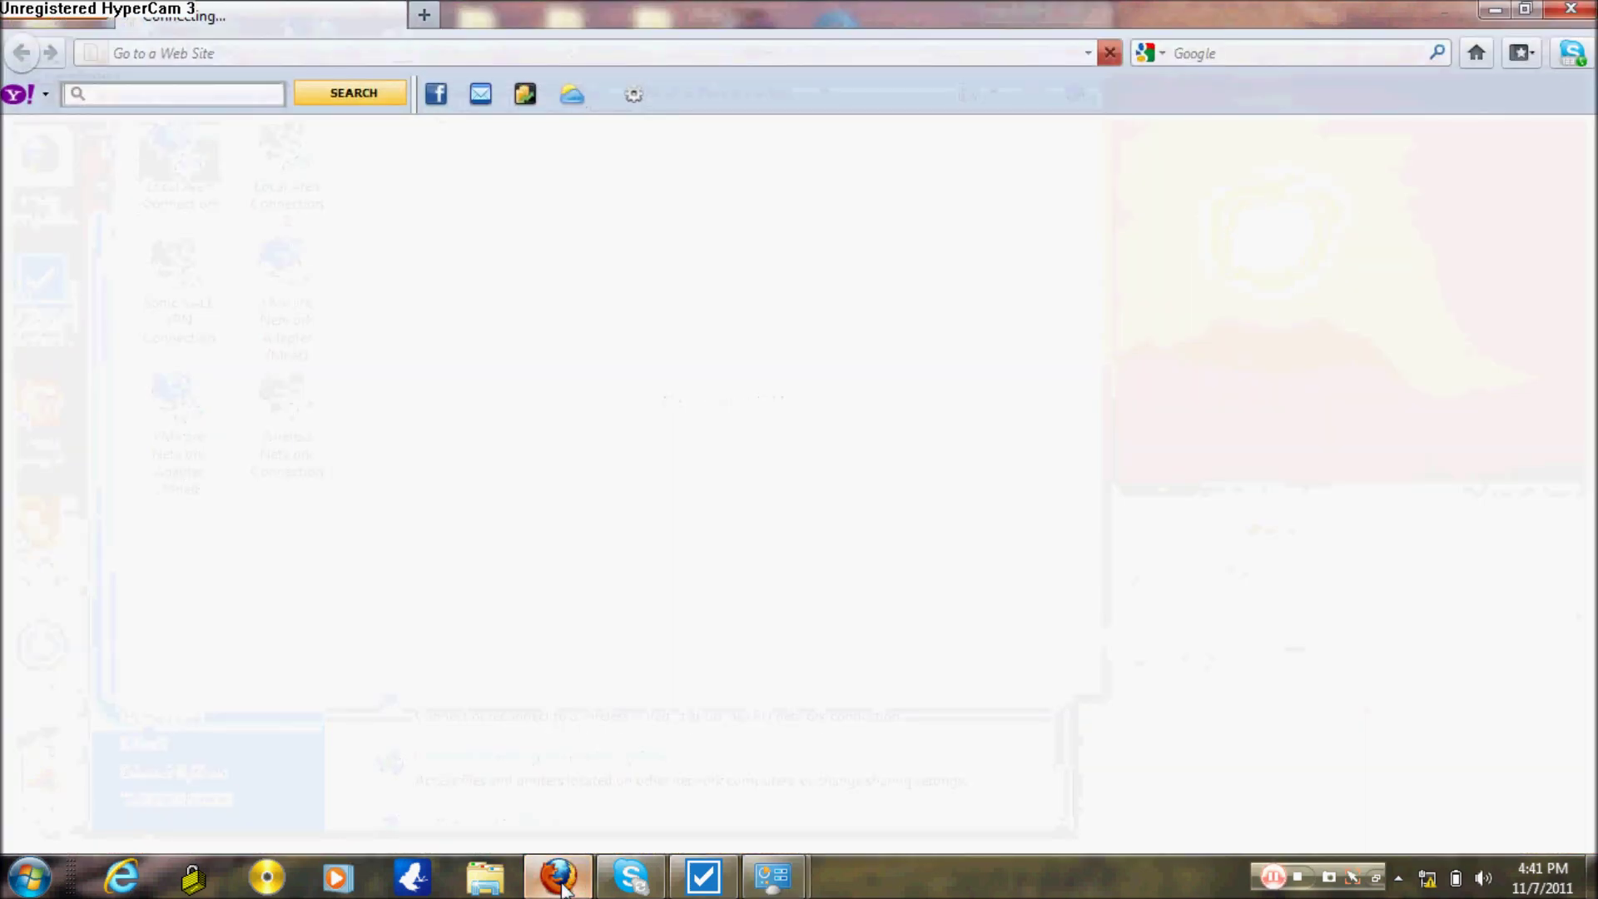
{"action": "left_click", "coordinate": [461, 51]}
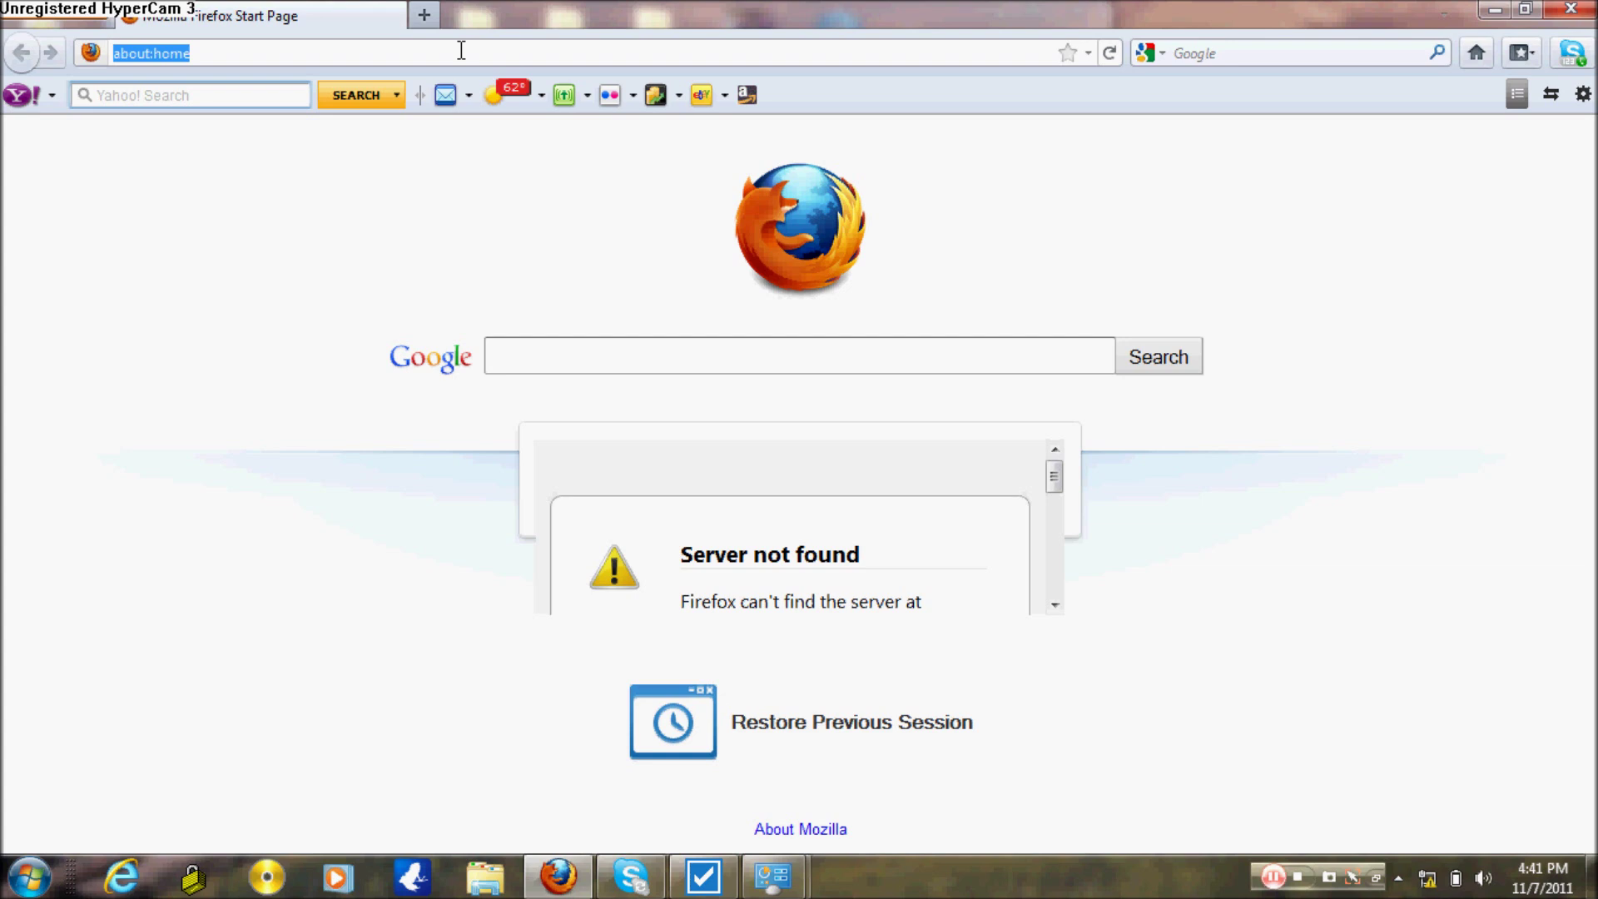
{"action": "type", "text": "192.168."}
{"action": "key", "text": "Down"}
{"action": "key", "text": "Return"}
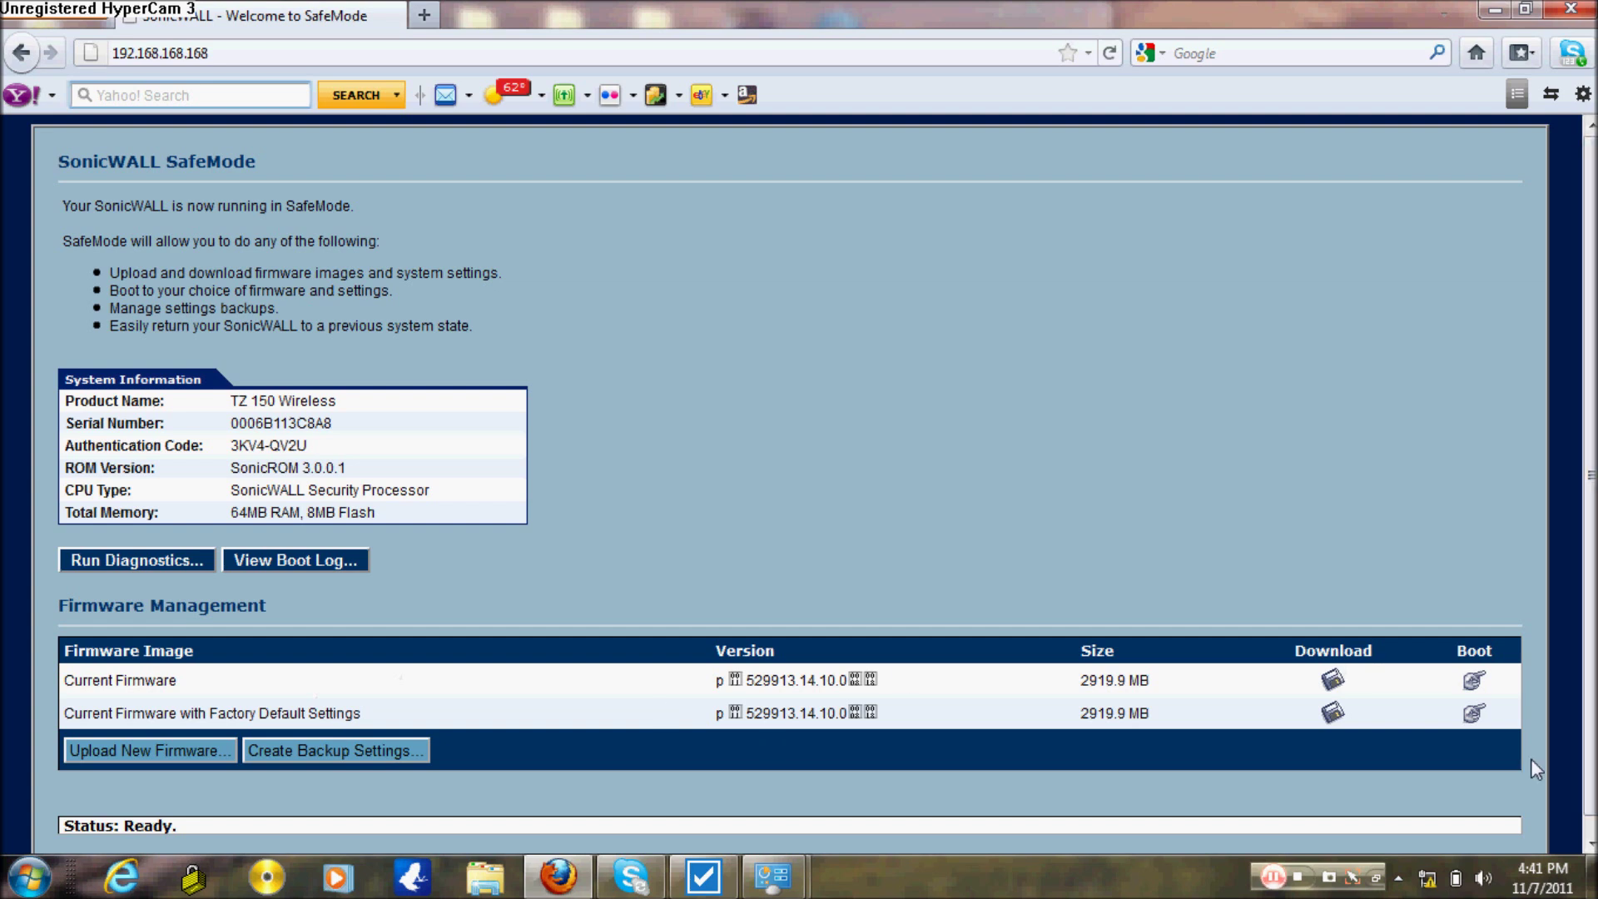
{"action": "left_click", "coordinate": [1475, 714]}
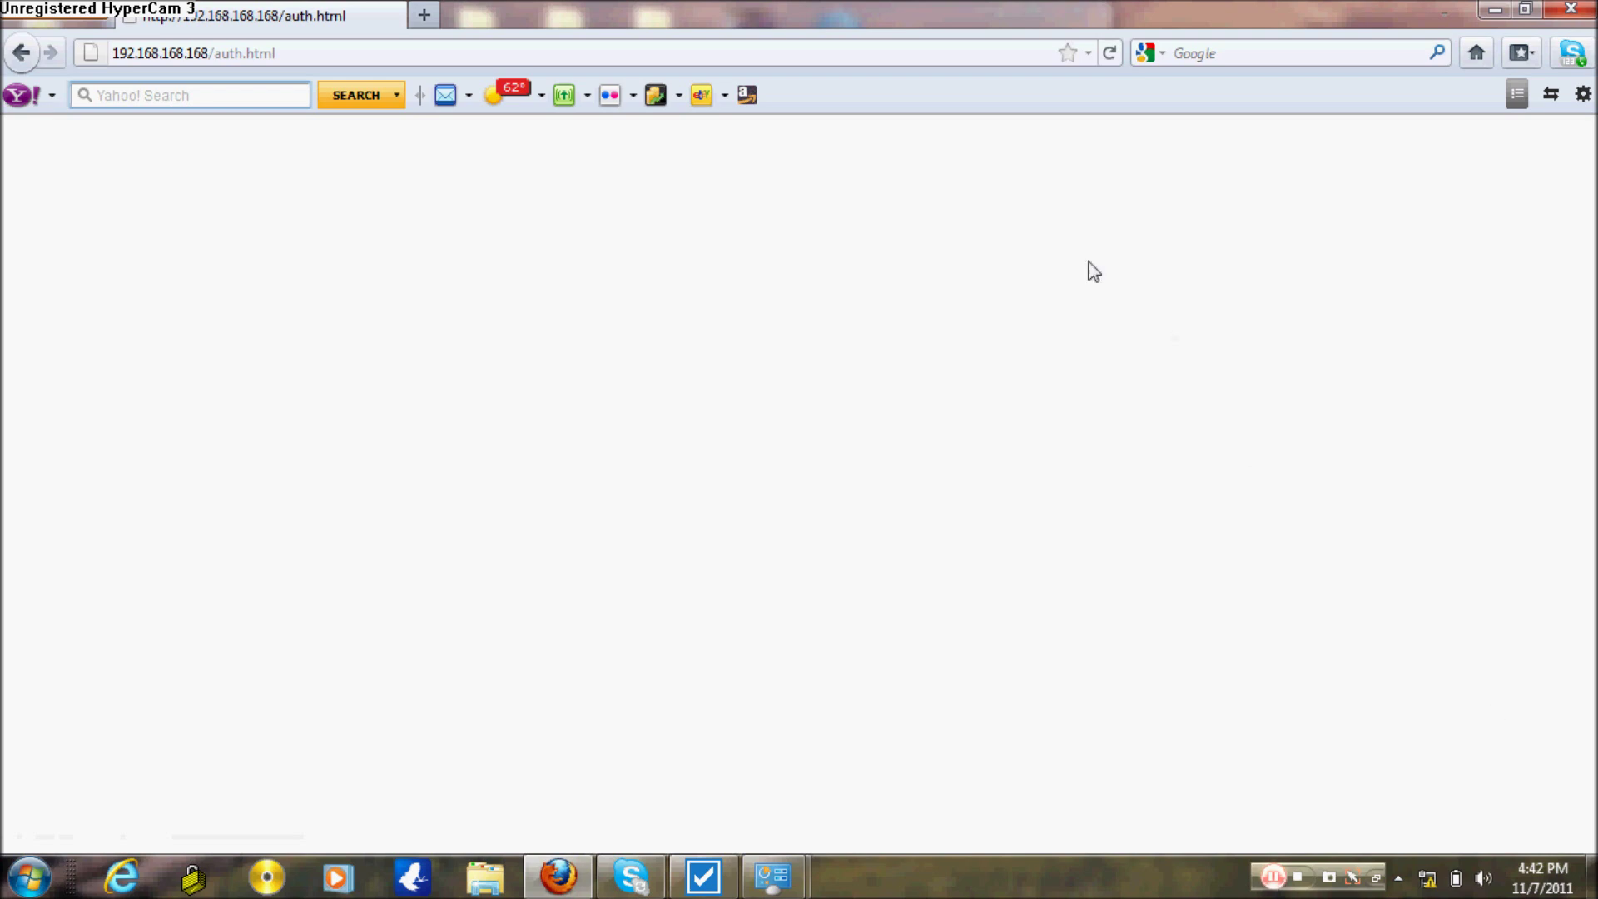
Step: Remove auth.html from the page address and load the SonicWALL's root address 192.168.168.168/
{"action": "left_click", "coordinate": [759, 55]}
{"action": "left_click", "coordinate": [759, 56]}
{"action": "key", "text": "BackSpace"}
{"action": "key", "text": "BackSpace"}
{"action": "key", "text": "BackSpace"}
{"action": "key", "text": "BackSpace"}
{"action": "key", "text": "BackSpace"}
{"action": "key", "text": "BackSpace"}
{"action": "key", "text": "BackSpace"}
{"action": "key", "text": "BackSpace"}
{"action": "key", "text": "BackSpace"}
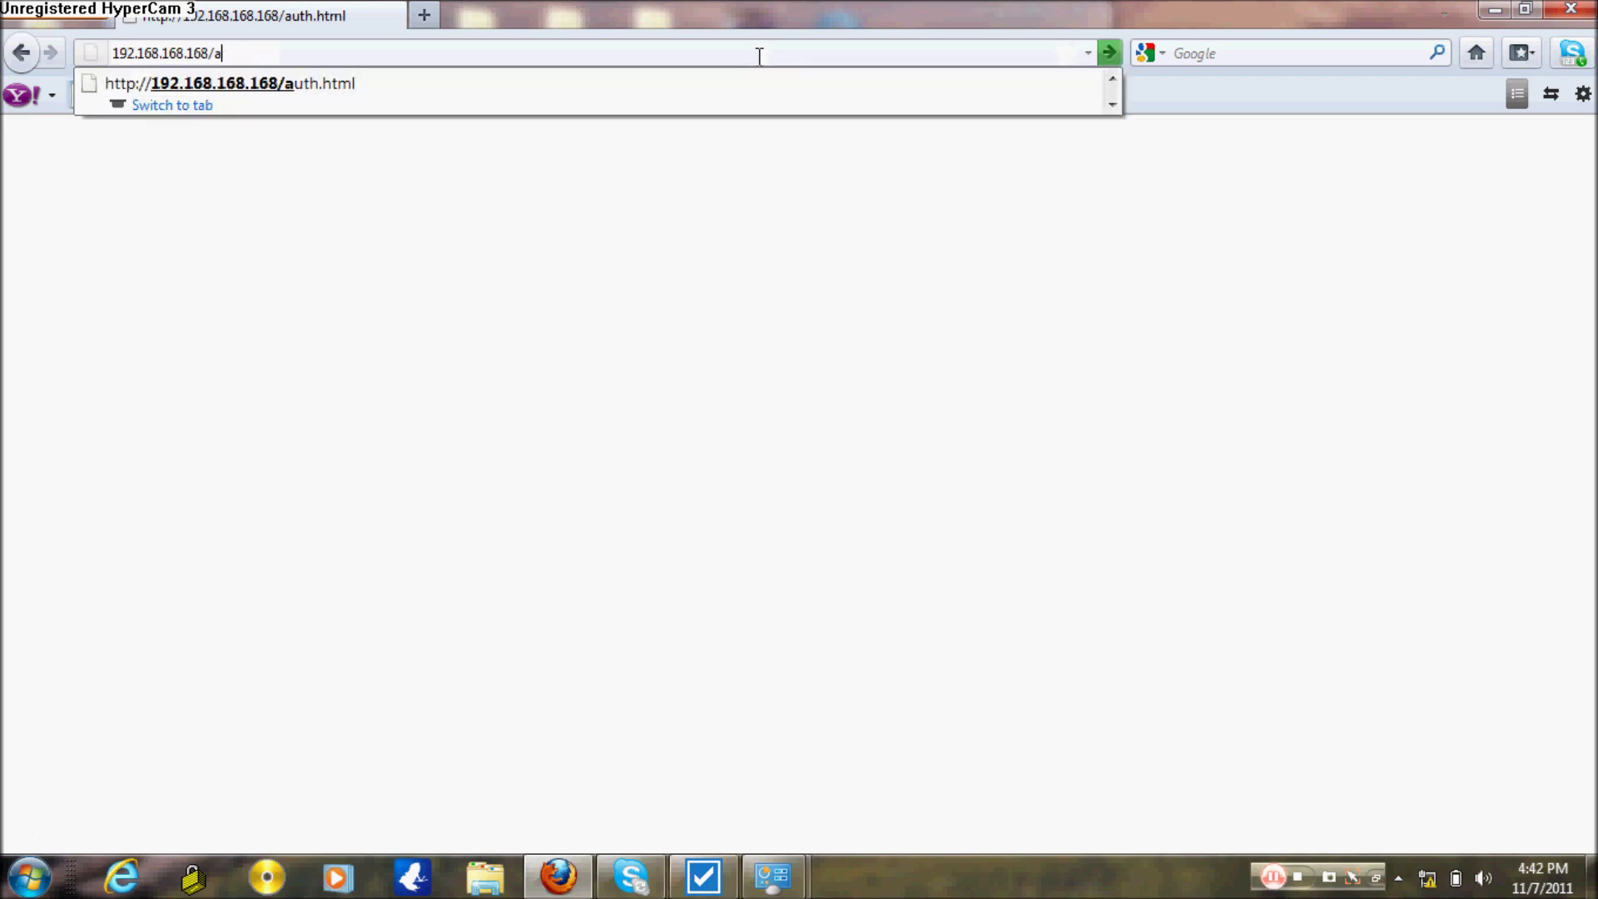
{"action": "key", "text": "Return"}
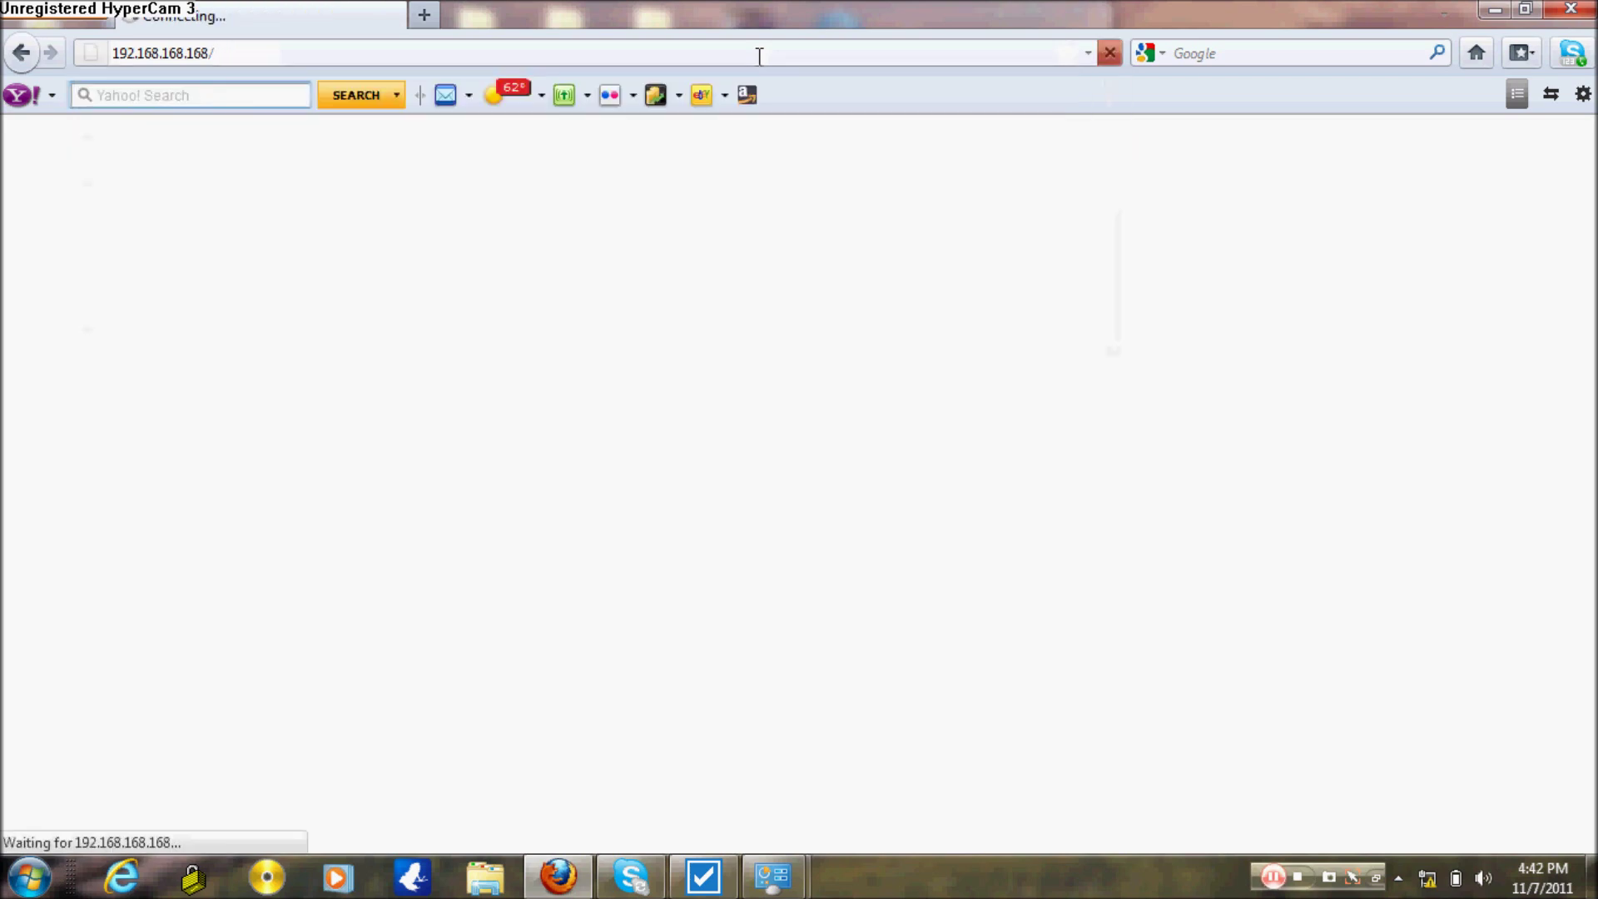